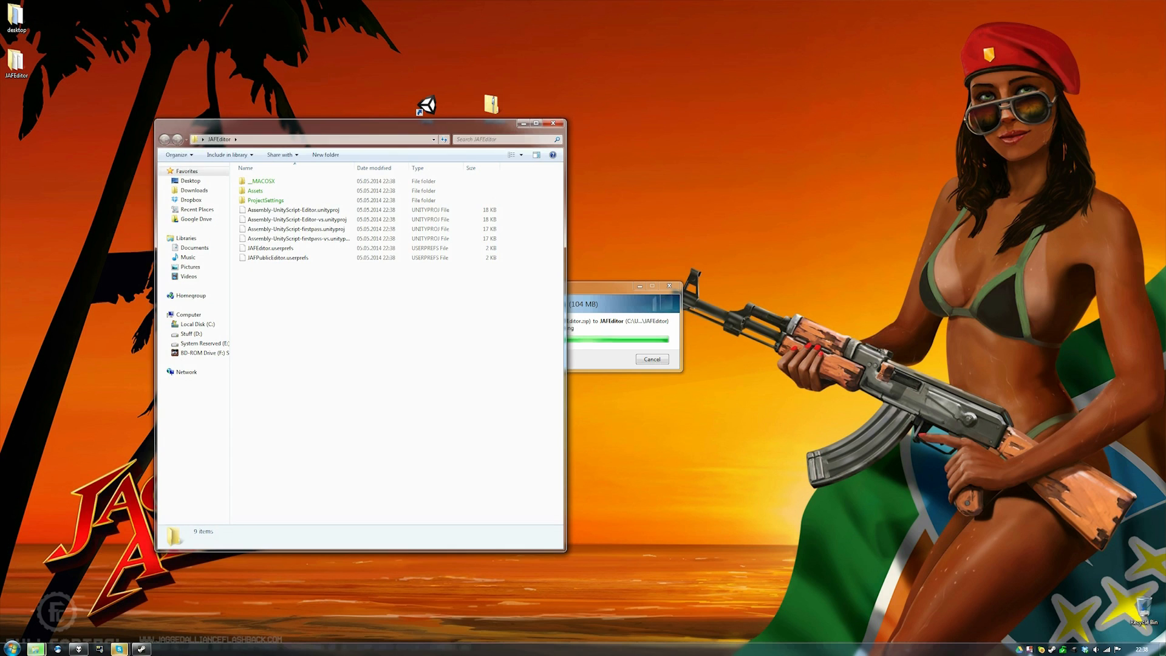
- Close the JAFEditor folder window and arrange the JAFEditor folder and Unity shortcut on the desktop
drag(425, 125, 834, 76)
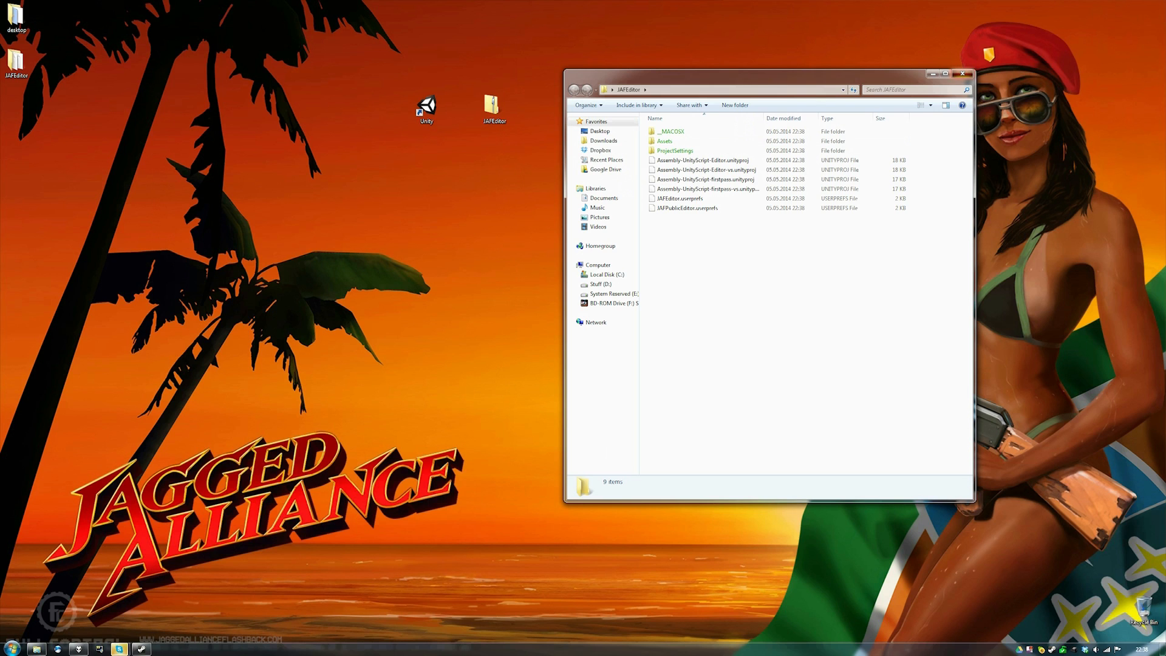
click(962, 74)
drag(15, 60, 495, 154)
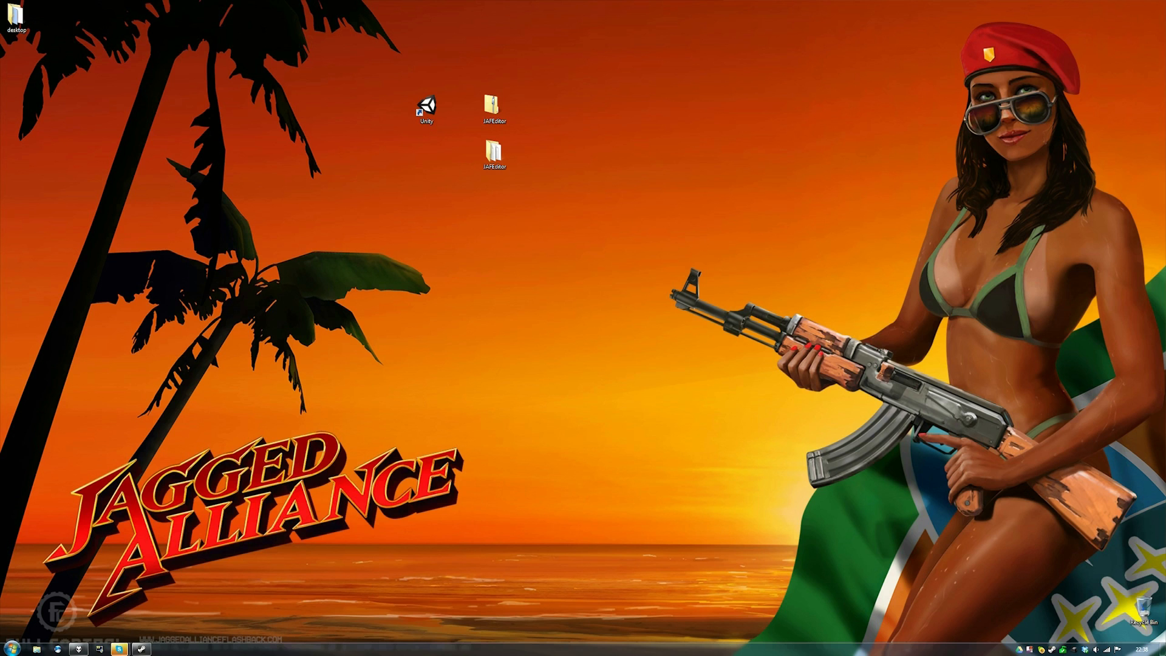
drag(427, 107, 392, 153)
- Launch Unity from the desktop shortcut and open the JAFEditor folder as the project
double_click(392, 153)
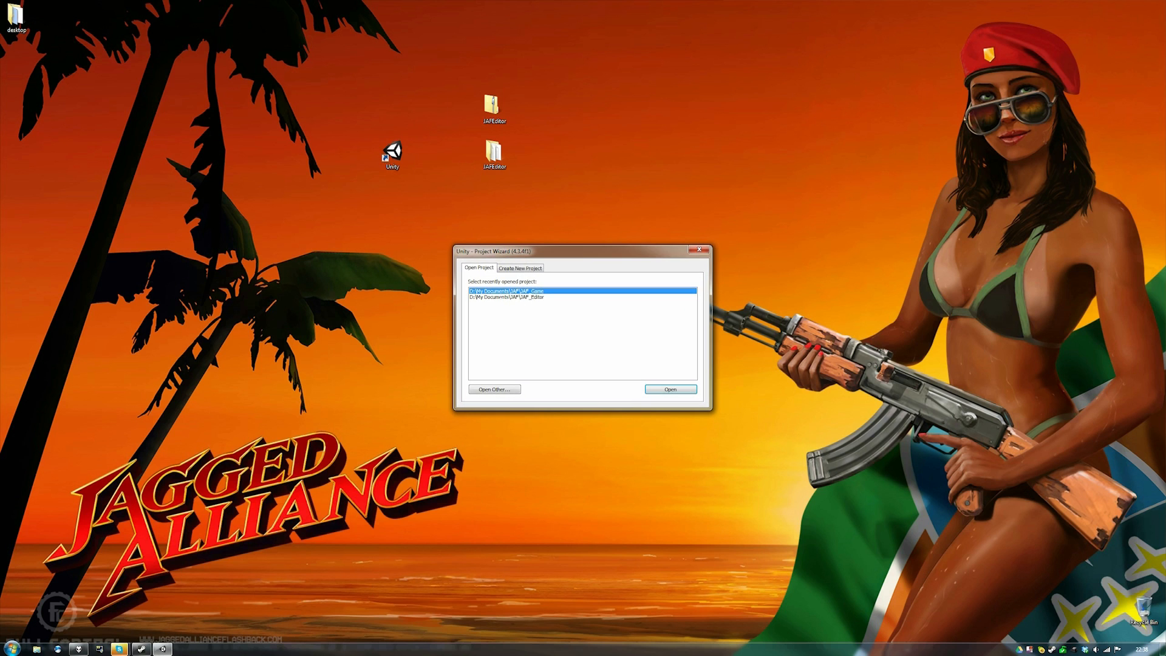
click(494, 389)
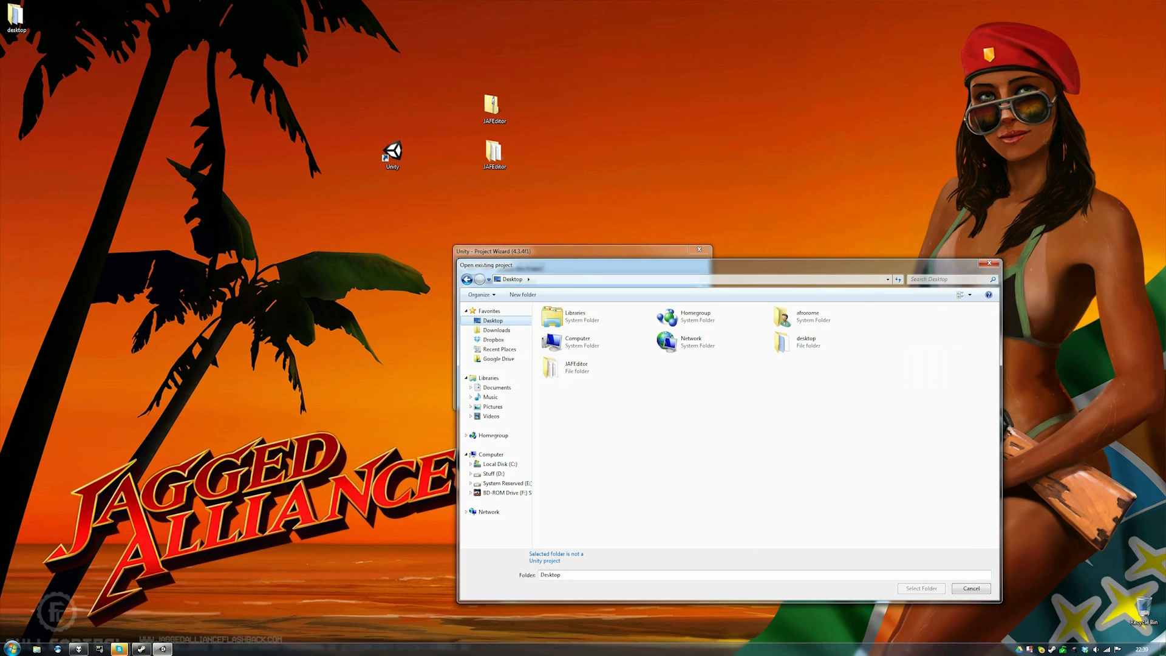
click(577, 368)
click(921, 571)
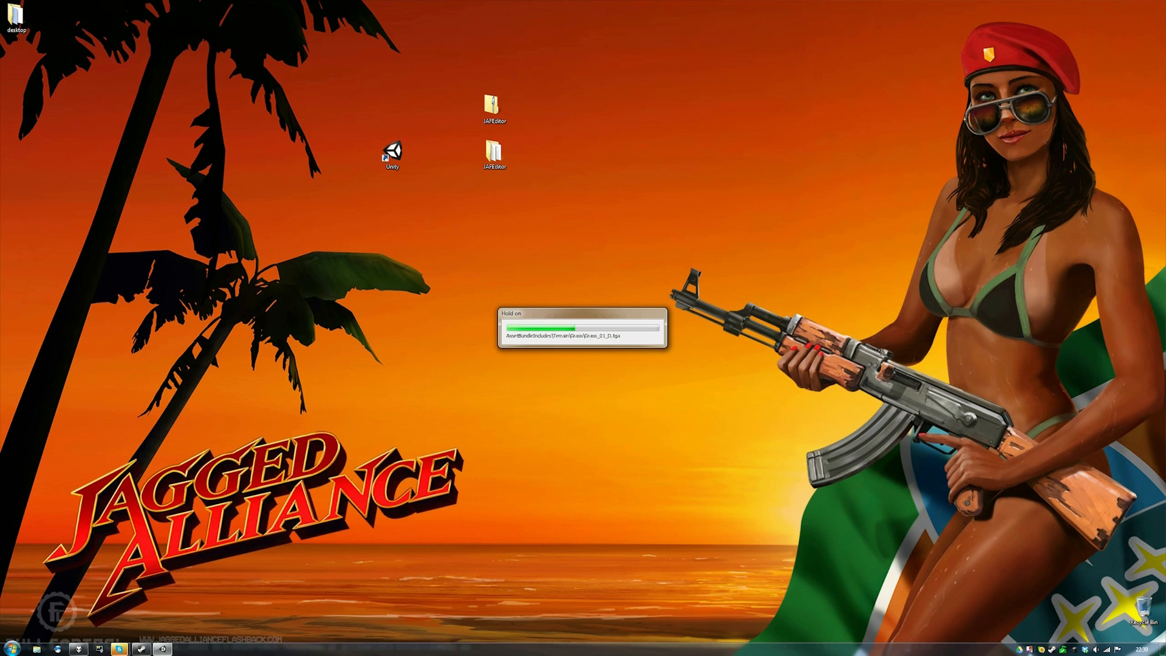
right_click(1028, 649)
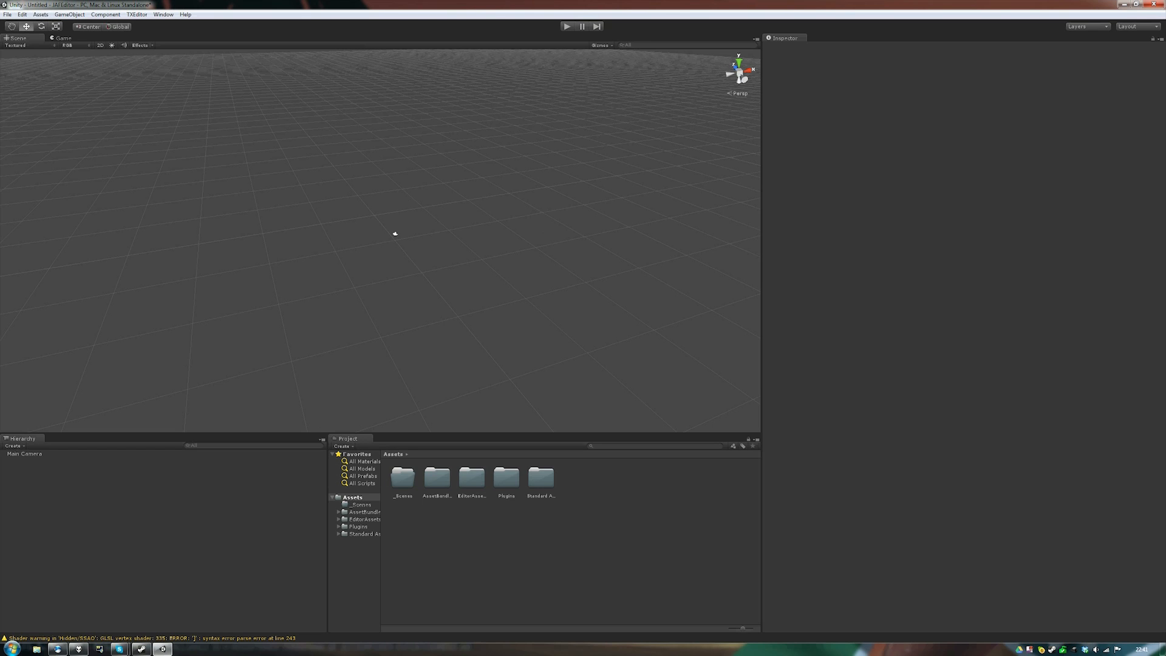
- Open the TXEditor page of Unity Preferences and start browsing for the game data folder
click(22, 14)
mouse_move(8, 15)
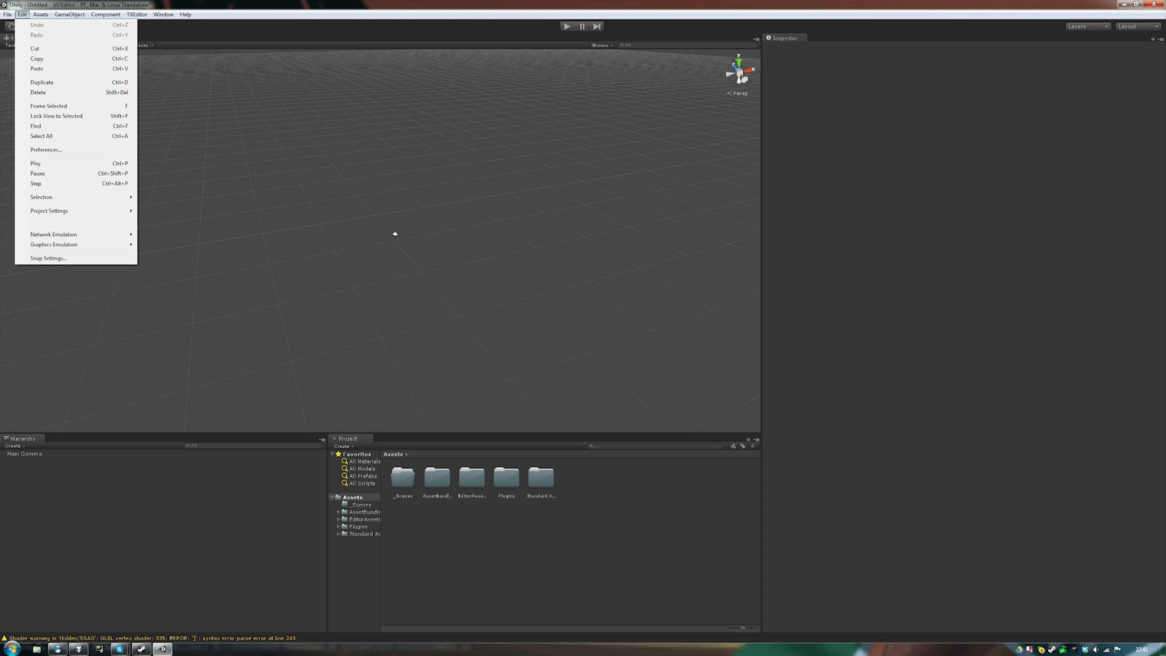
click(46, 149)
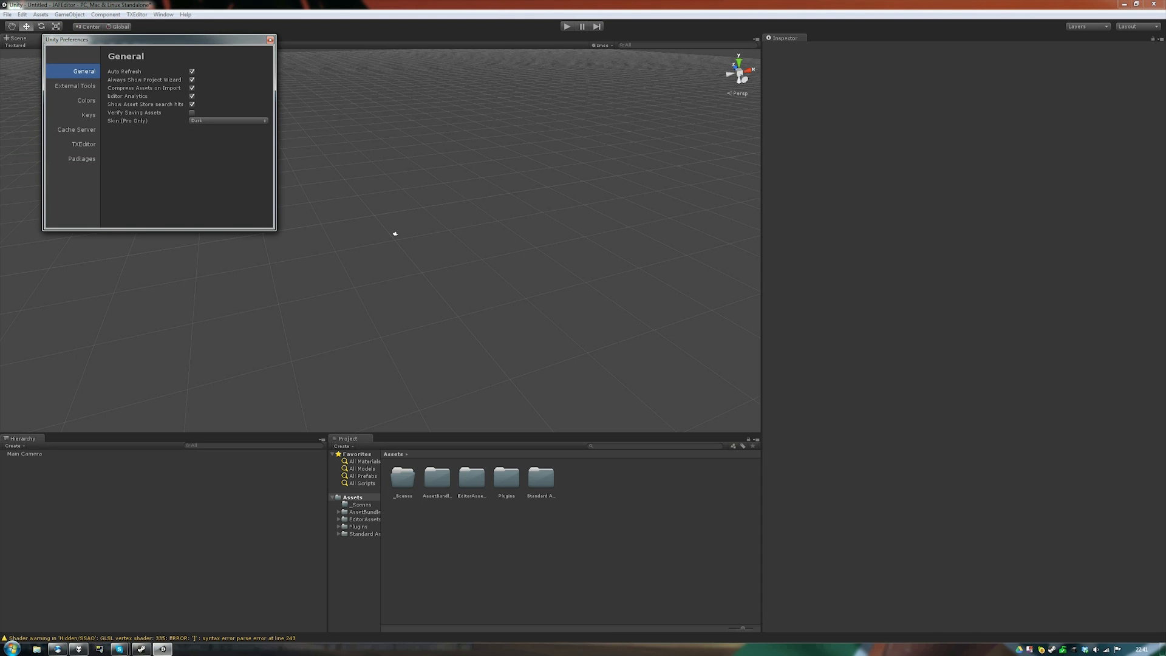
click(83, 145)
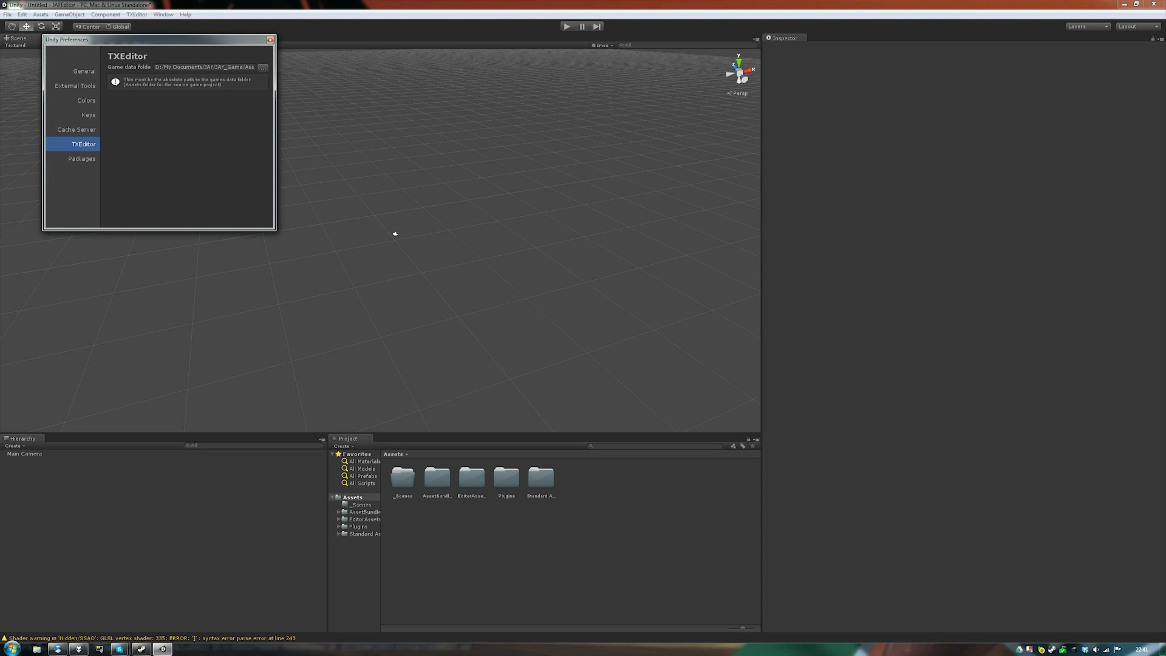
click(263, 68)
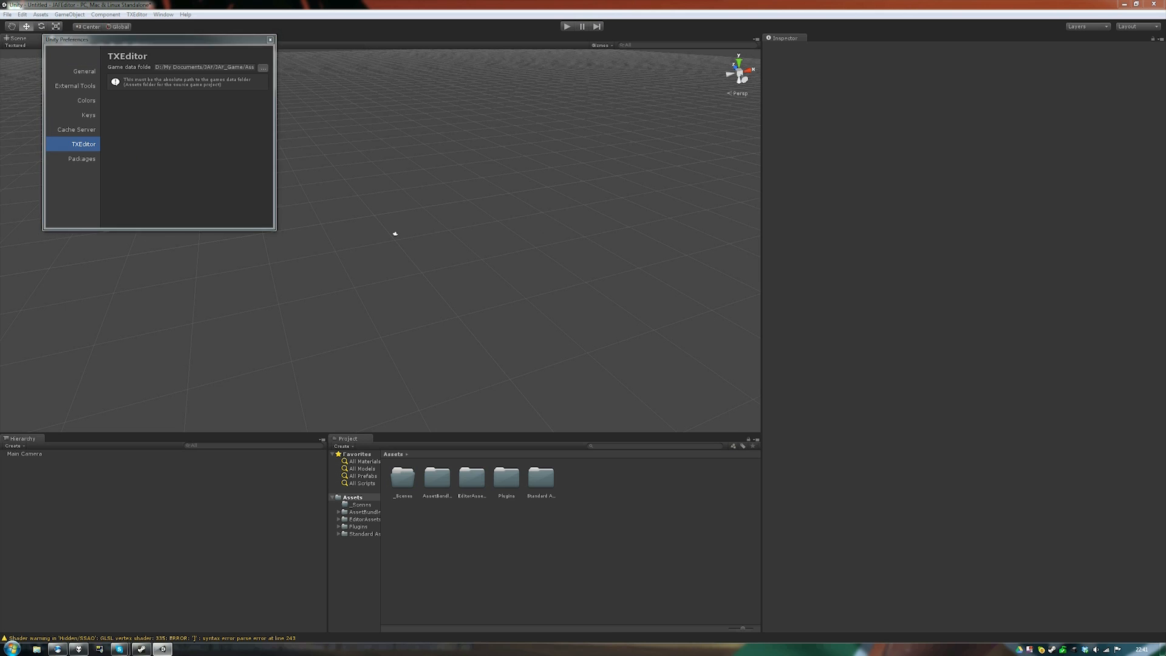
drag(261, 26, 575, 128)
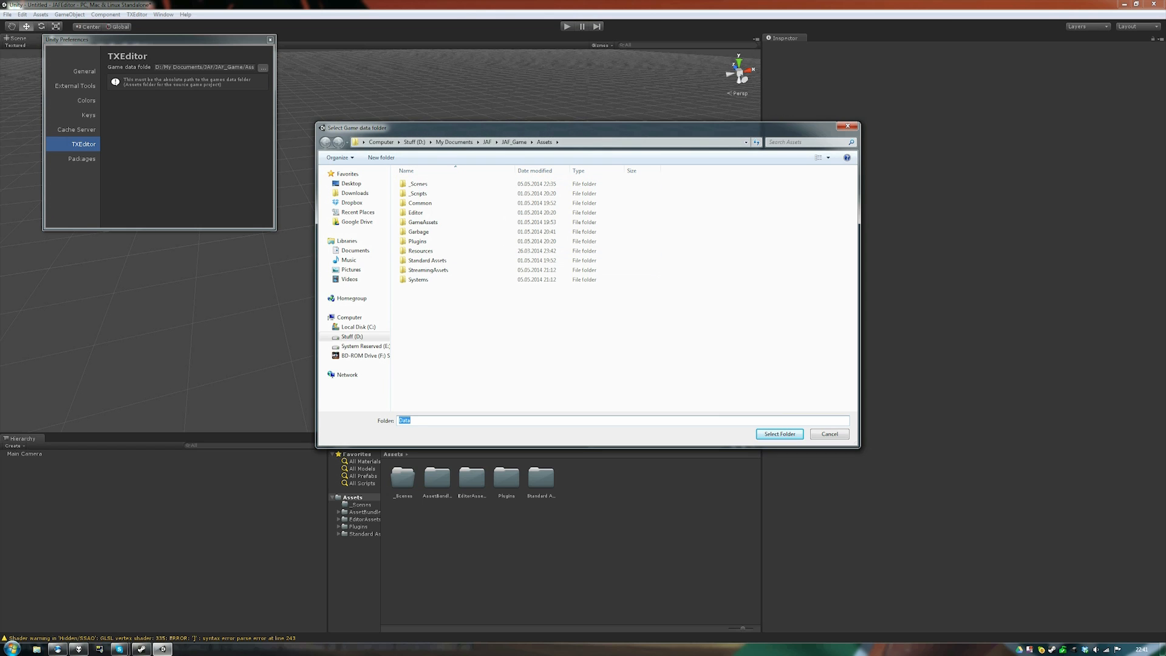
- Choose D:\Games\Steam\SteamApps\common\Jagged Alliance Flashback\game_Data as the game data folder
click(359, 327)
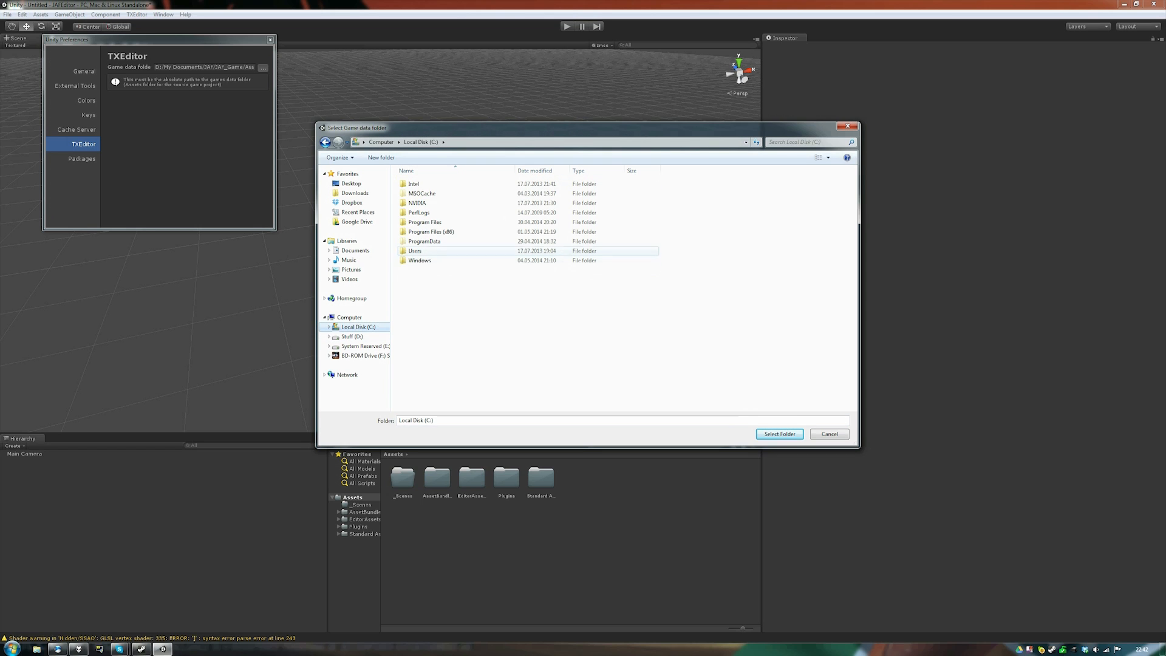
click(352, 336)
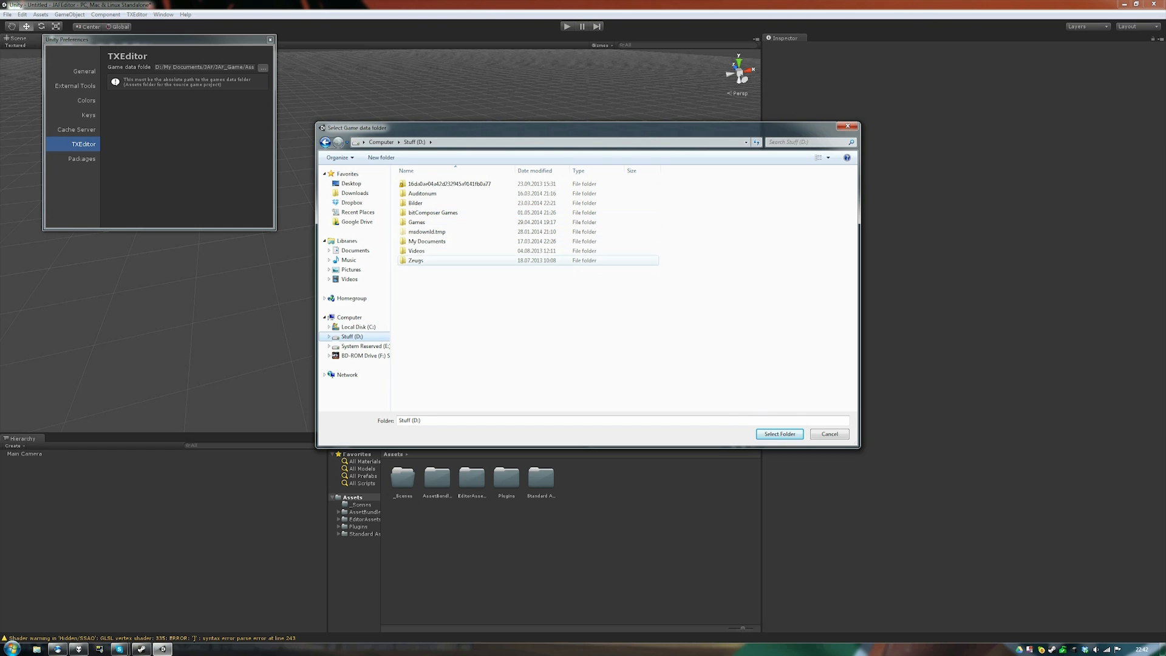
double_click(417, 221)
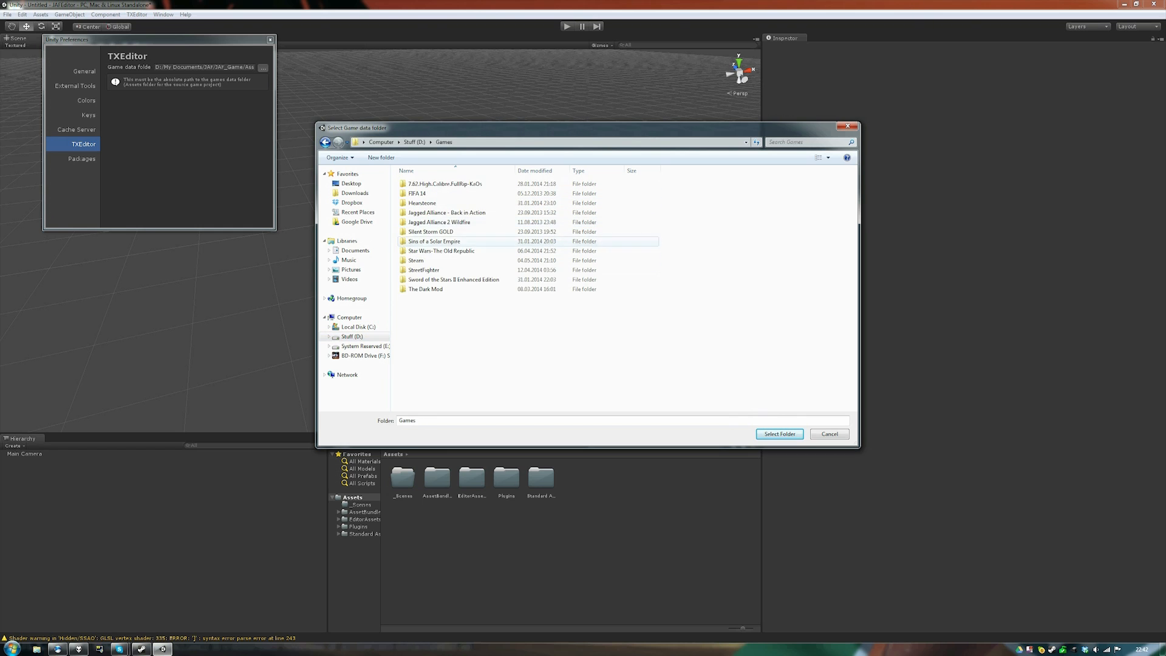
double_click(419, 260)
double_click(422, 346)
double_click(419, 183)
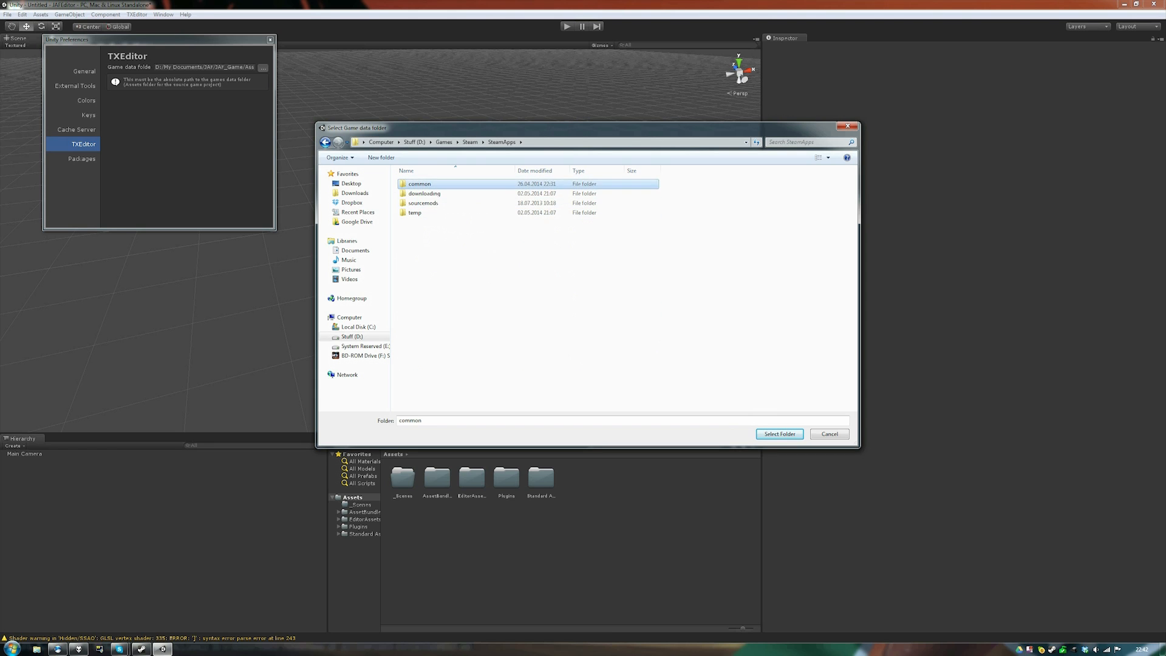
double_click(439, 298)
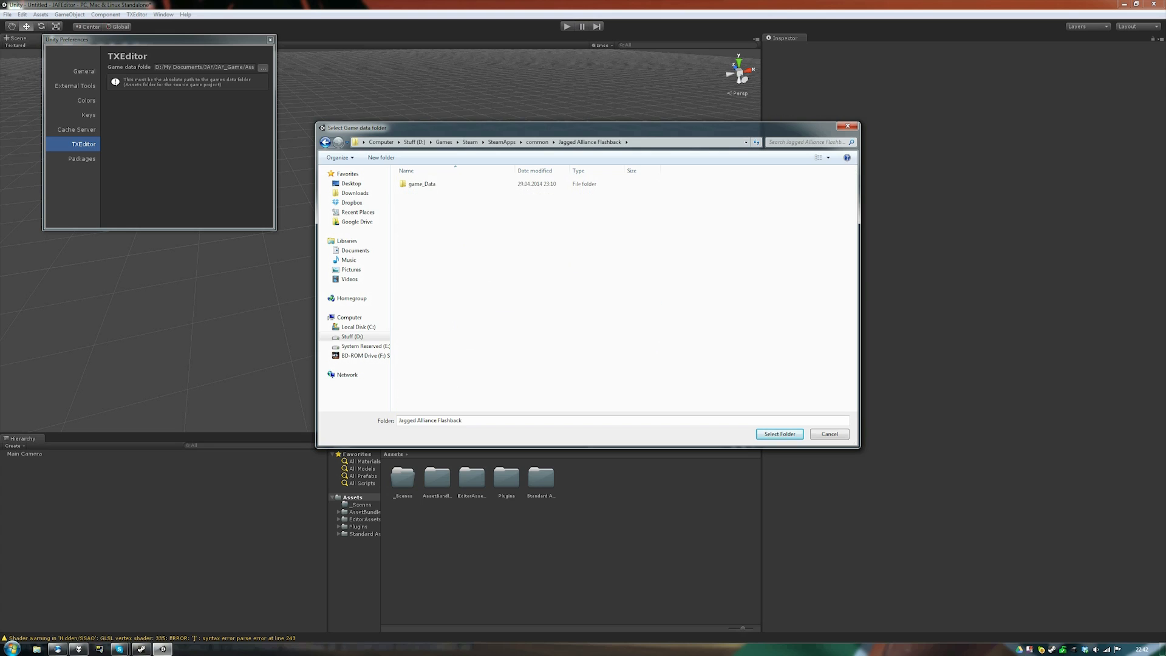
click(422, 183)
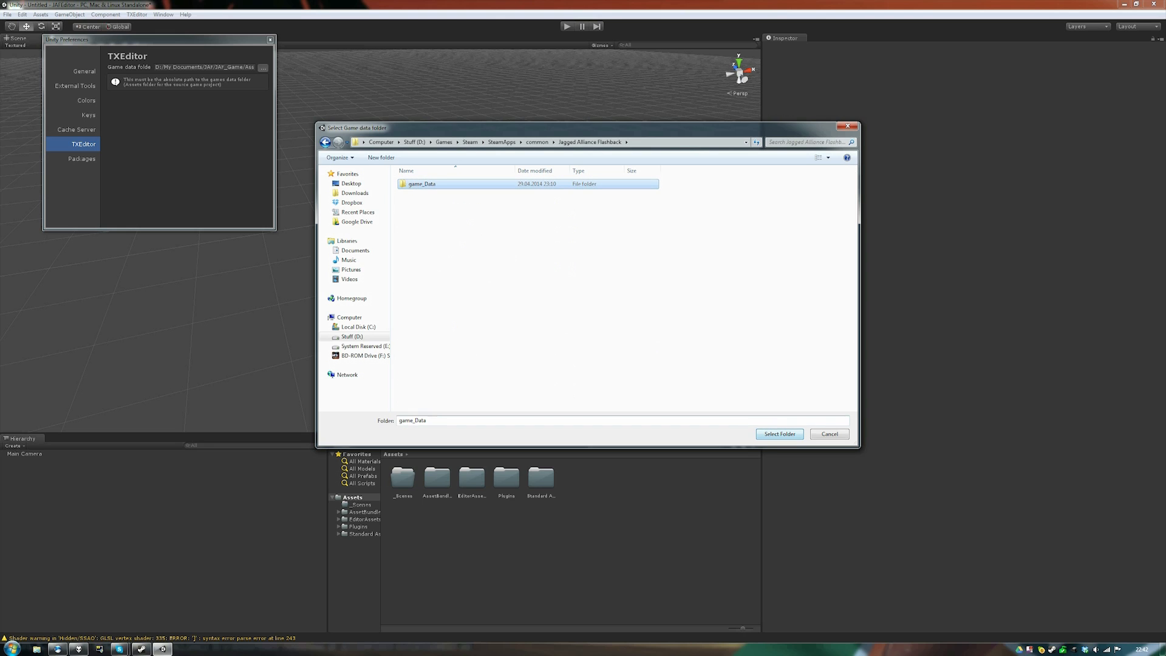
double_click(422, 183)
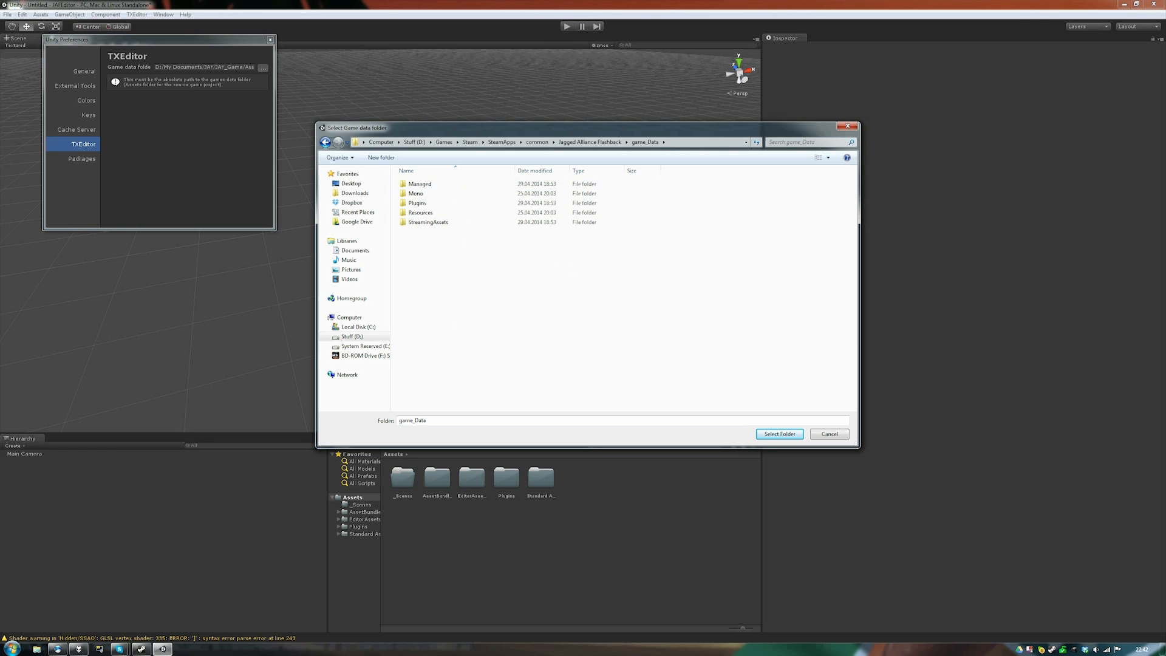
key(alt+Left)
key(Return)
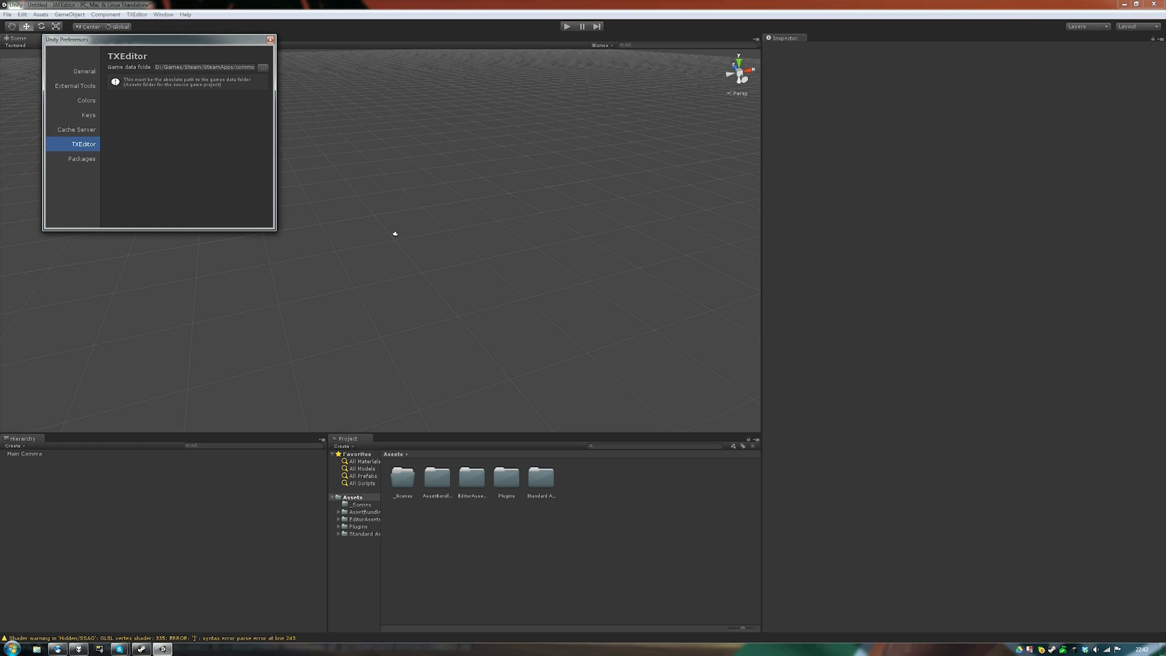
- Close Preferences and check the TXEditor menu
click(270, 39)
click(136, 15)
click(136, 15)
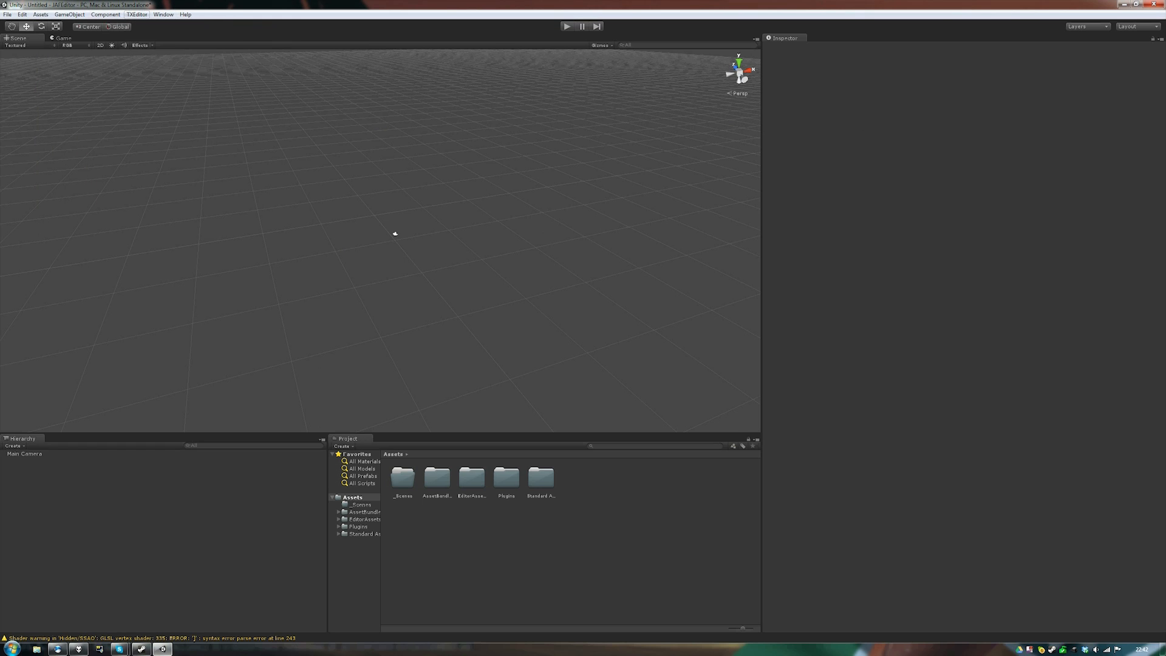
- Load the game assets into the TXEditor Assets Panel and start creating a new sector
click(137, 15)
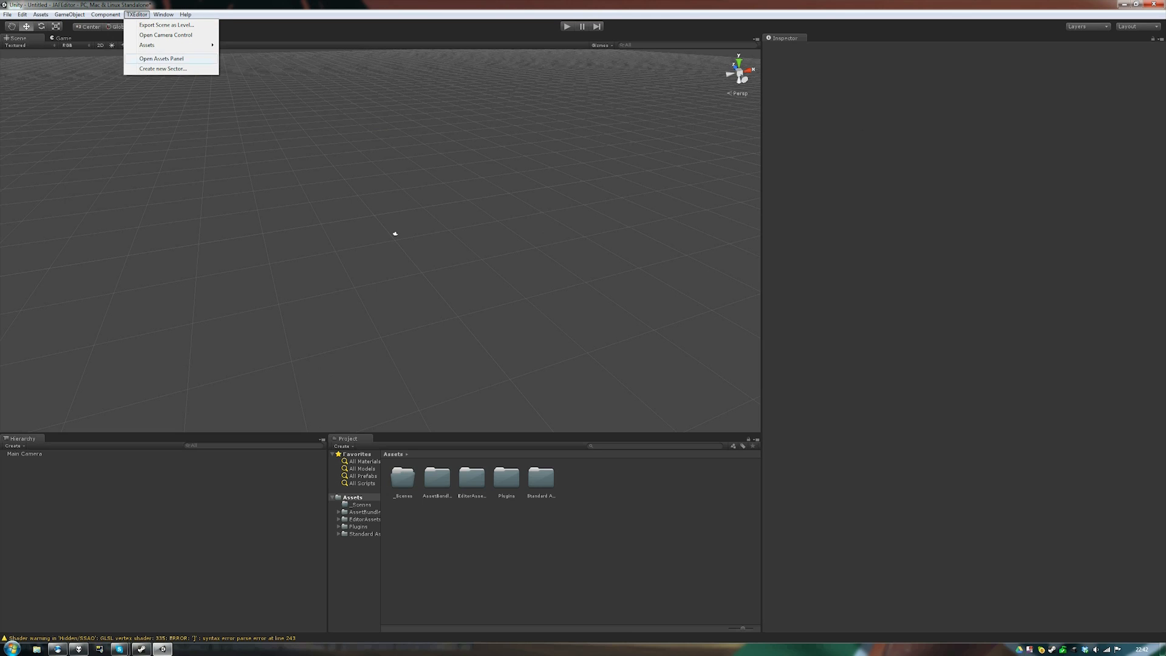
click(162, 59)
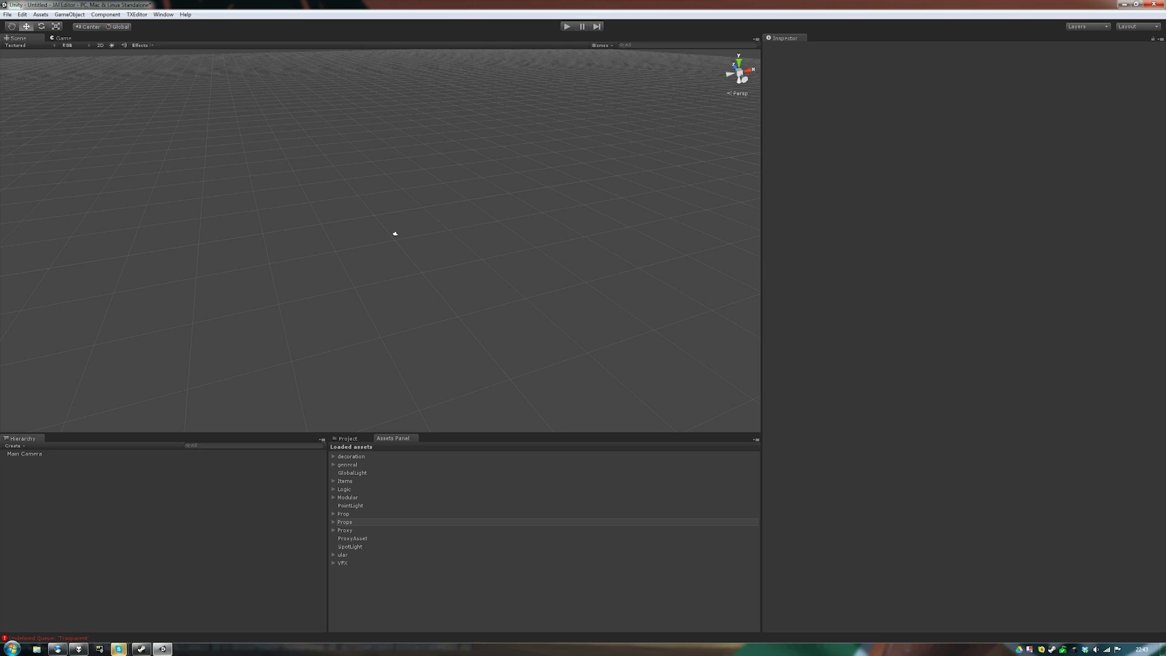
click(136, 14)
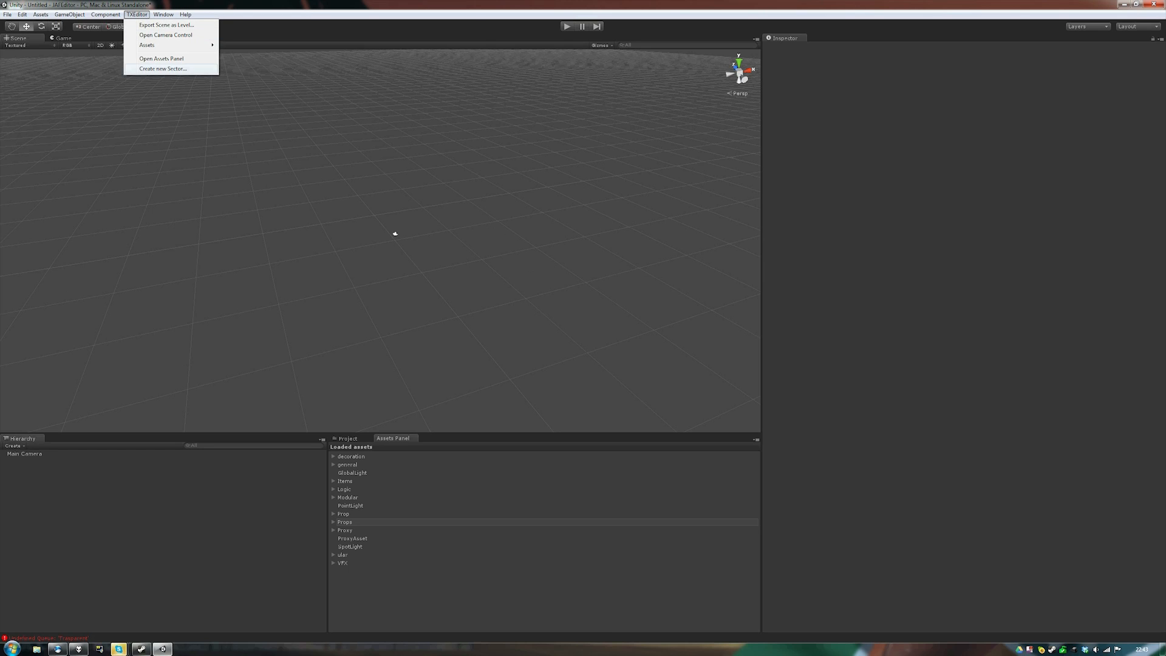
click(163, 69)
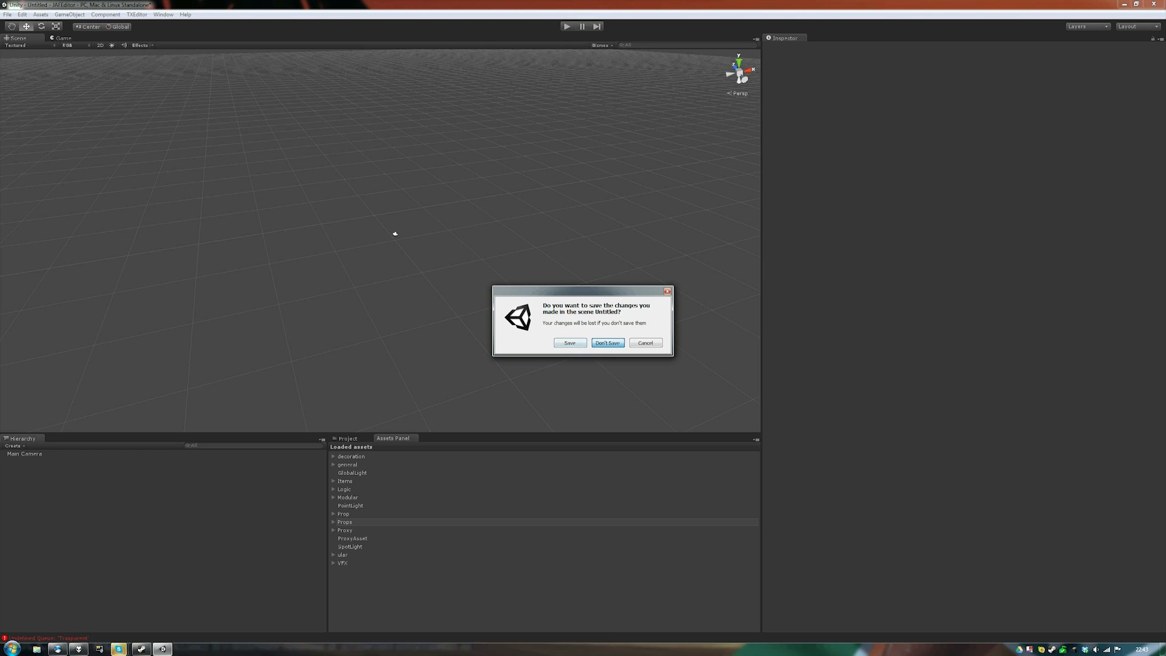
- Discard the untitled scene and save the new sector as B13
key(Return)
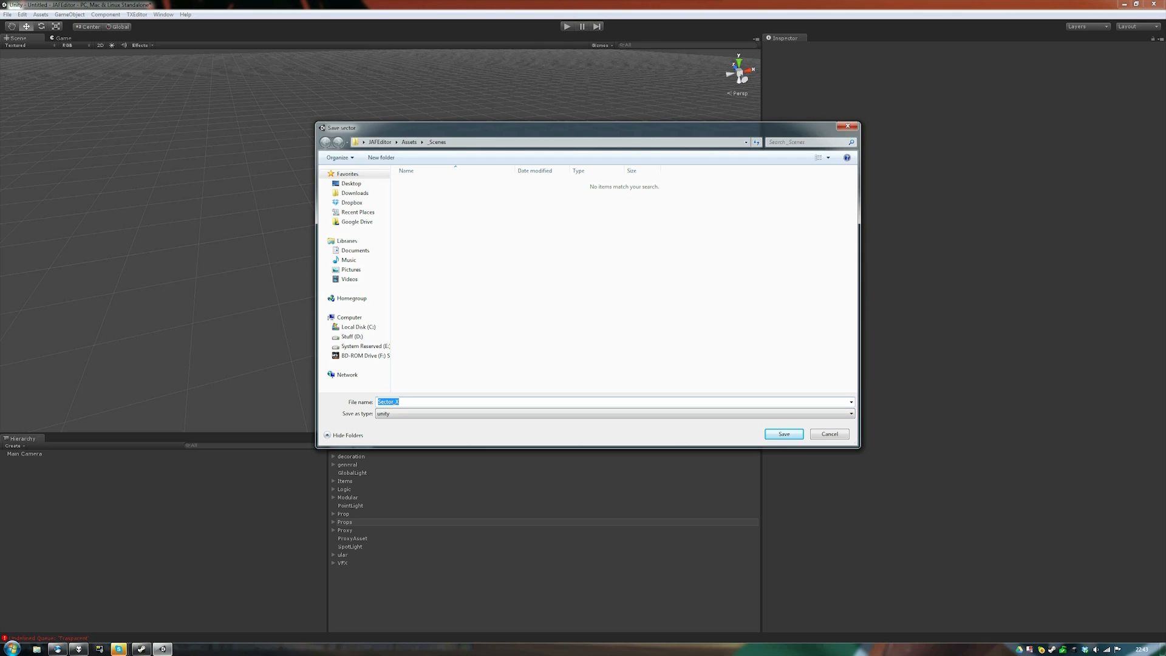
text(B13)
key(Return)
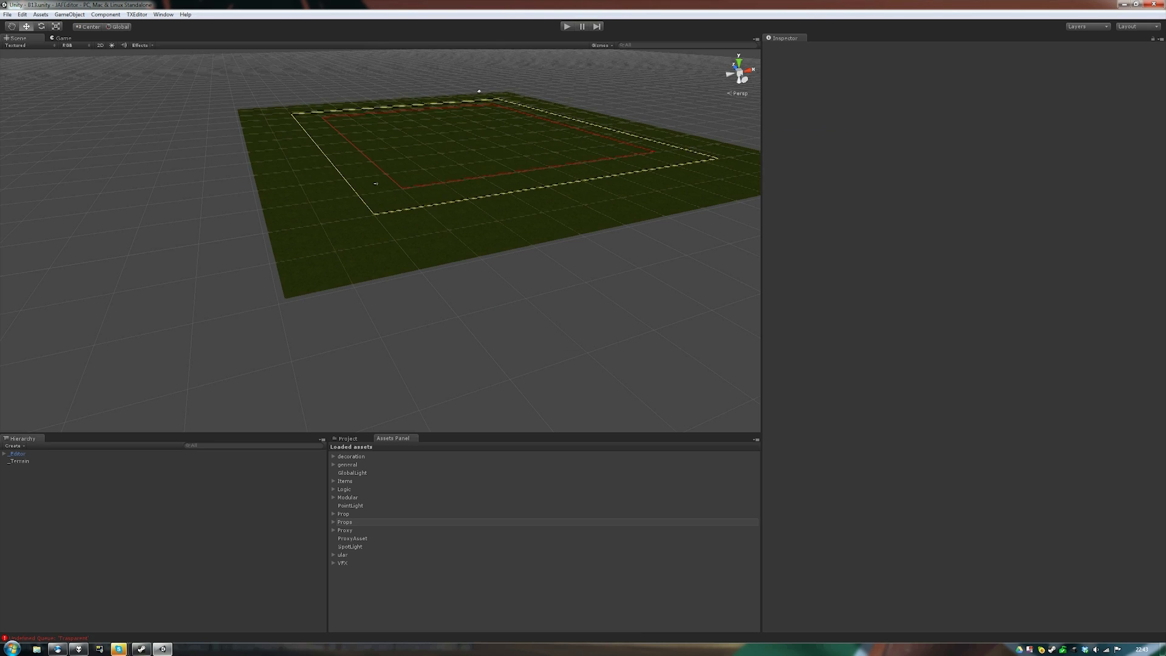
right_drag(380, 241, 292, 246)
key(w)
key(s)
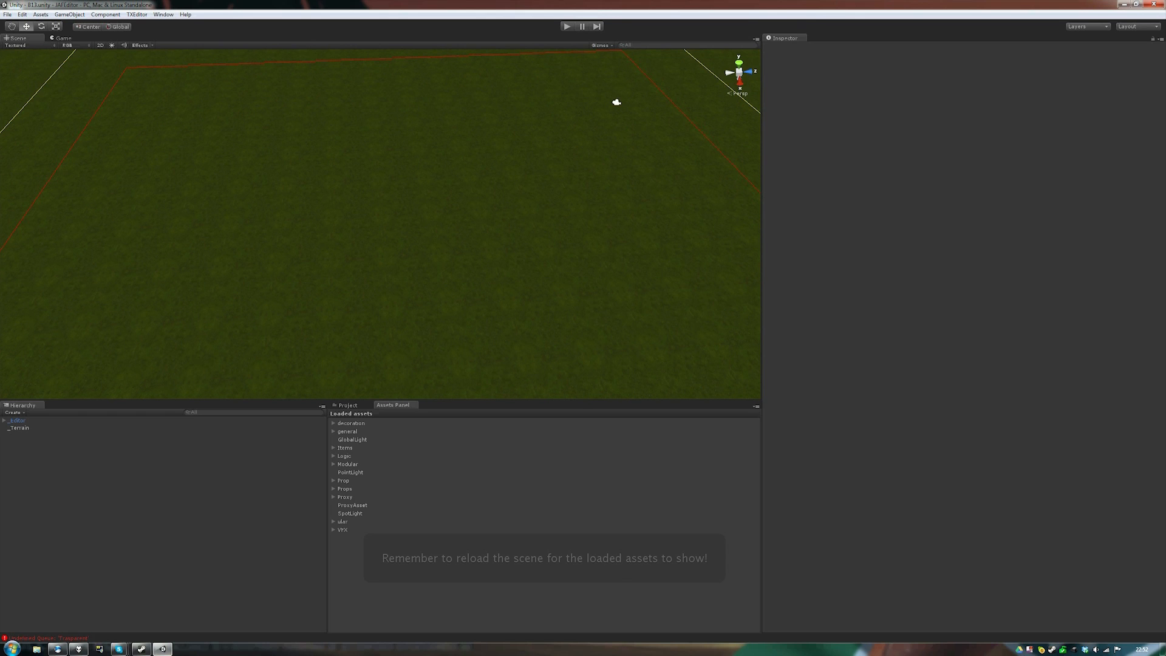
- Turn on the tile grid from TXEditor Camera Control
click(600, 45)
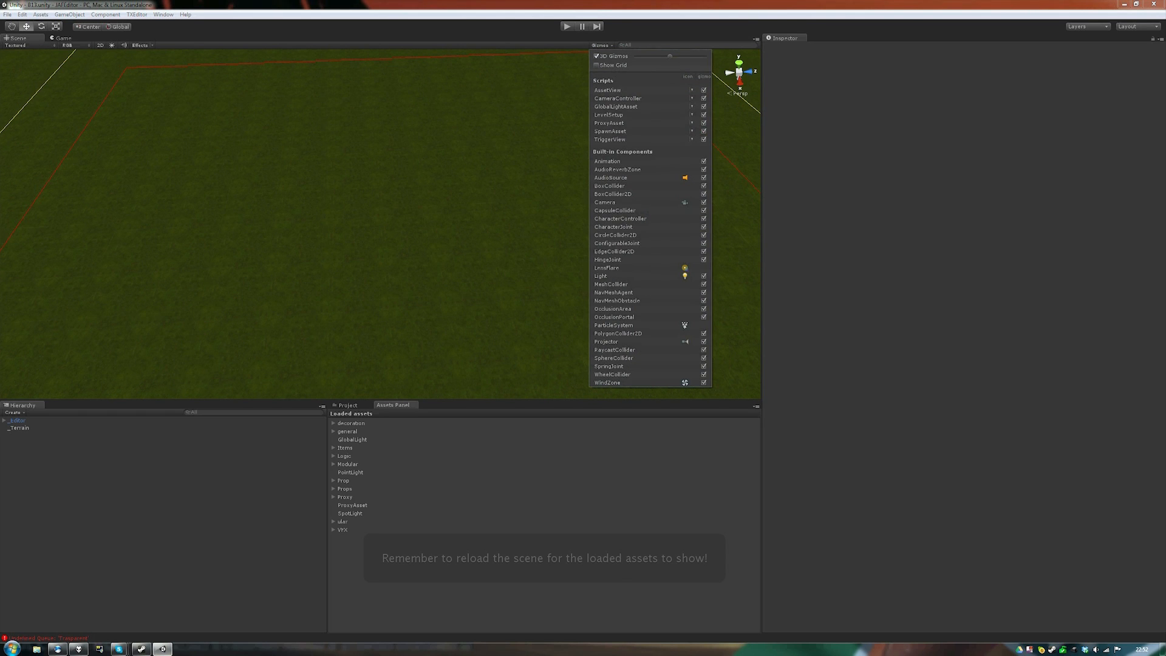
click(600, 45)
click(137, 14)
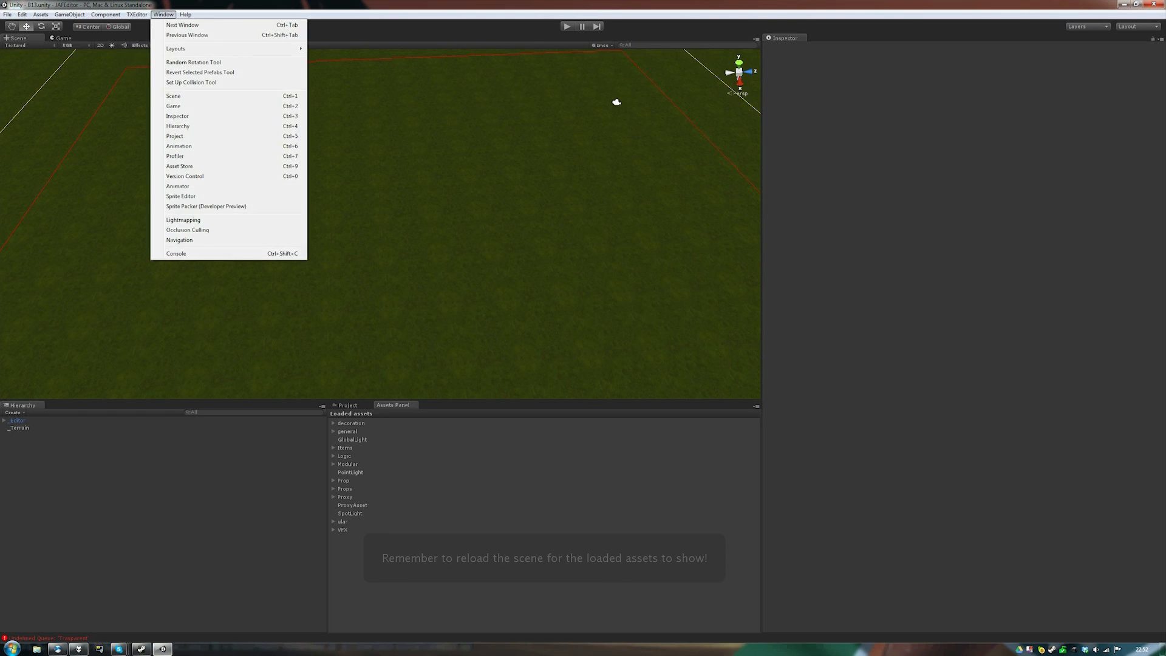
click(165, 35)
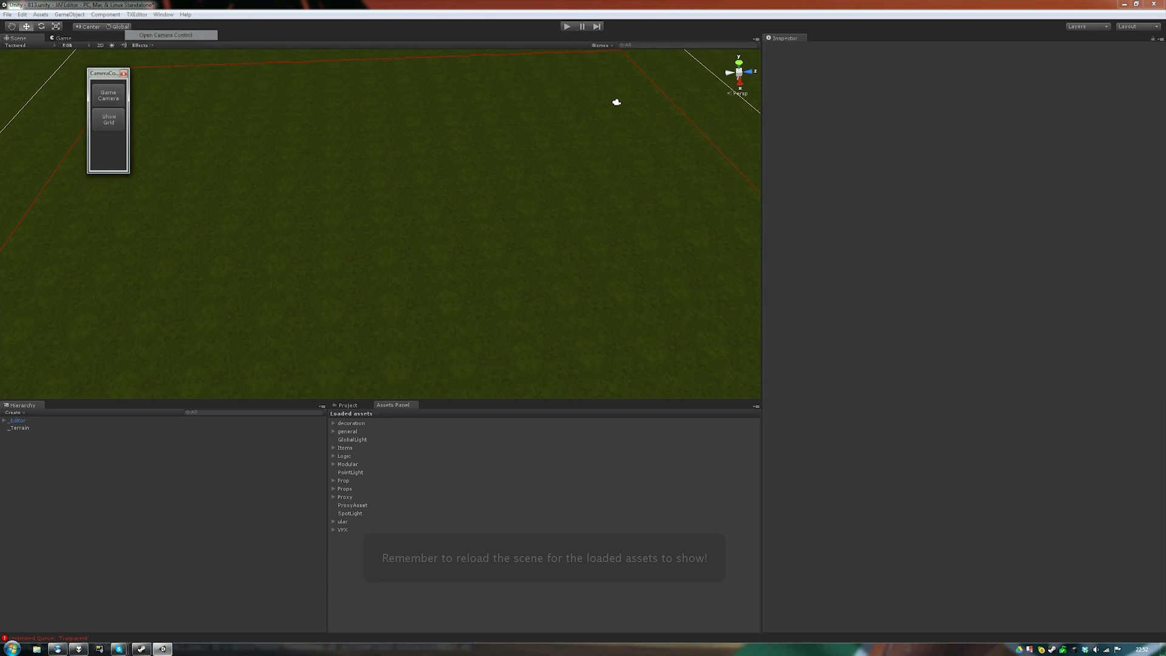
click(108, 119)
alt+drag(617, 103, 656, 120)
key(w)
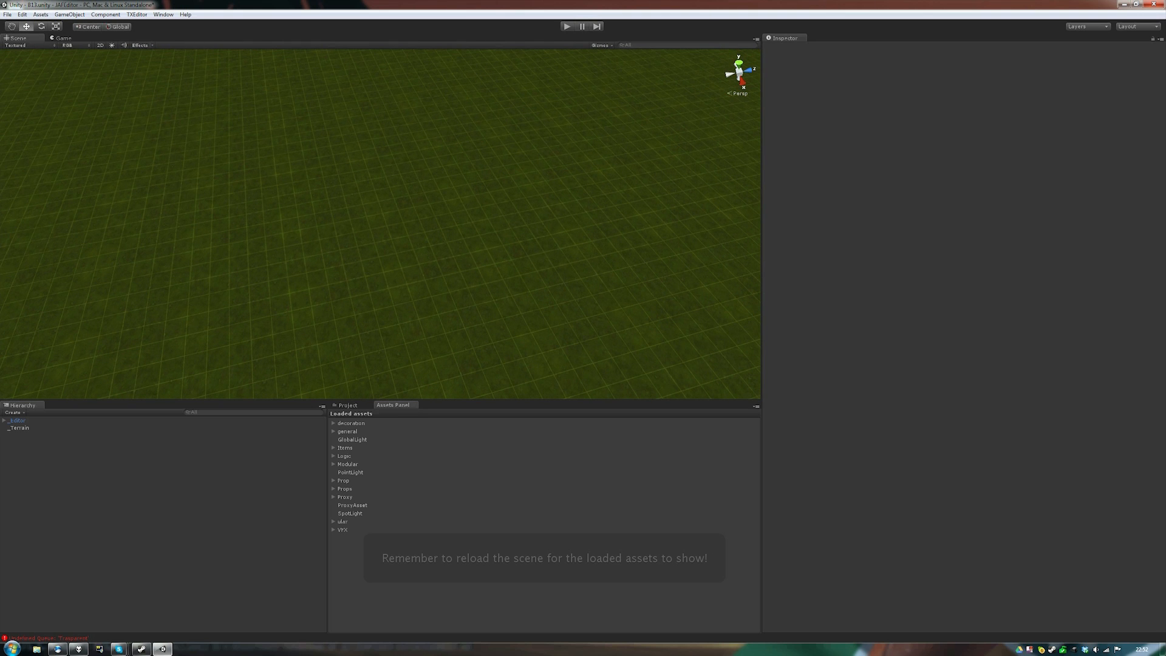
- Place a Modular wall_commercial piece on the terrain at East 40, North 47
click(333, 464)
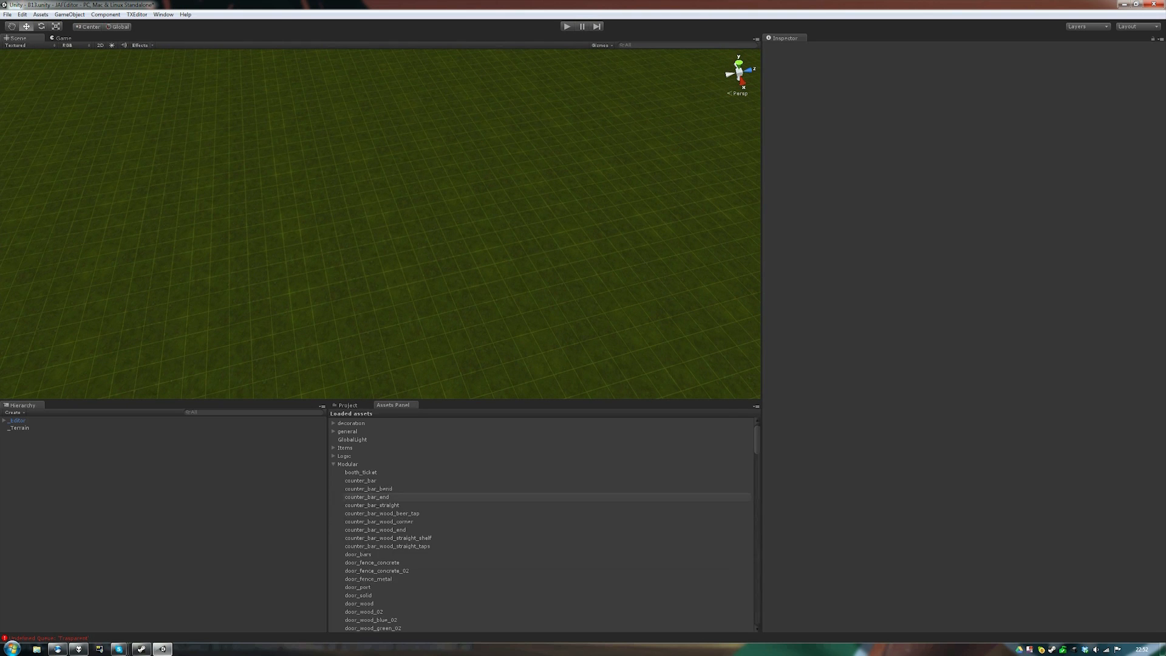
scroll(397, 497, down, 10)
scroll(397, 523, down, 15)
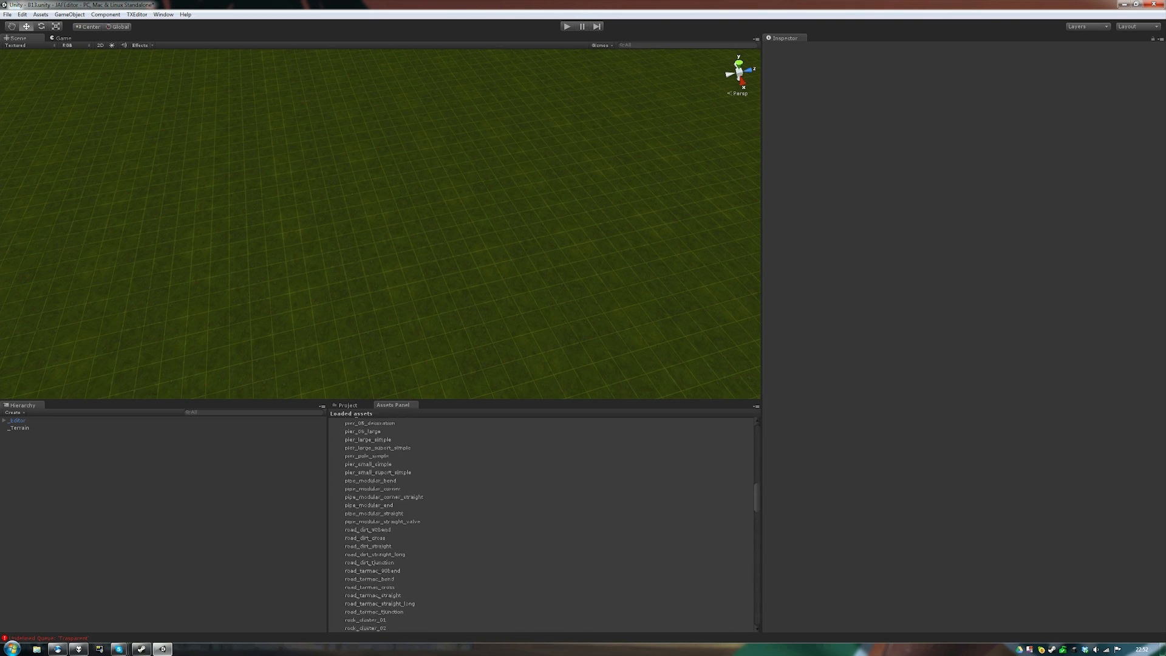
scroll(397, 524, down, 4)
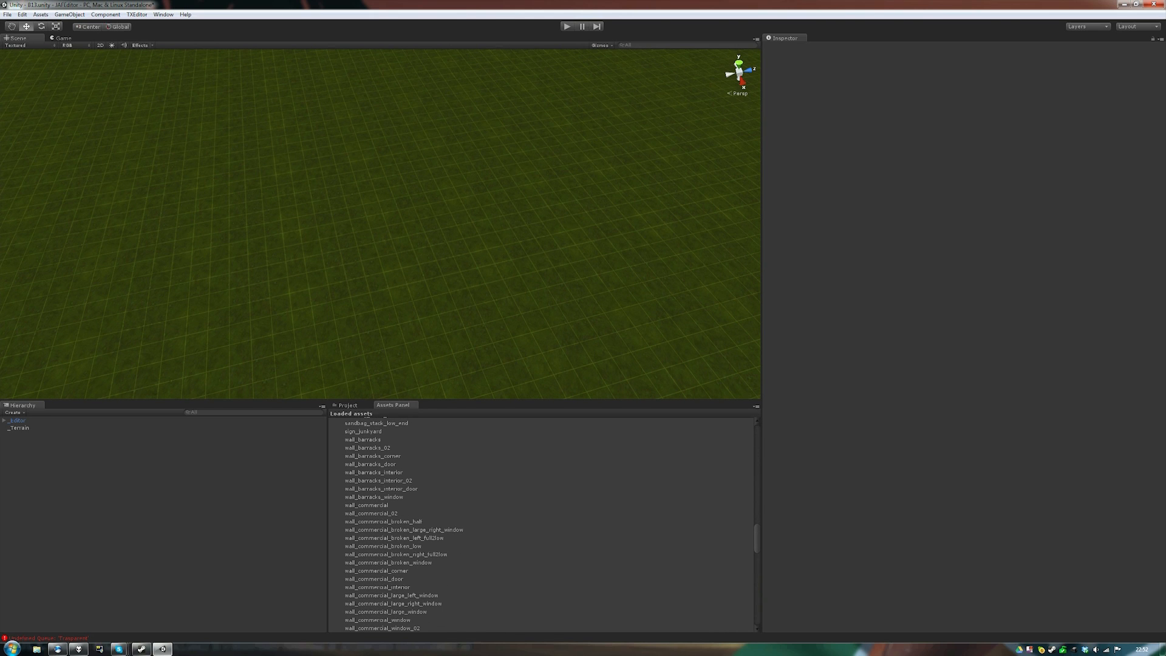
drag(366, 506, 372, 171)
right_drag(372, 171, 151, 182)
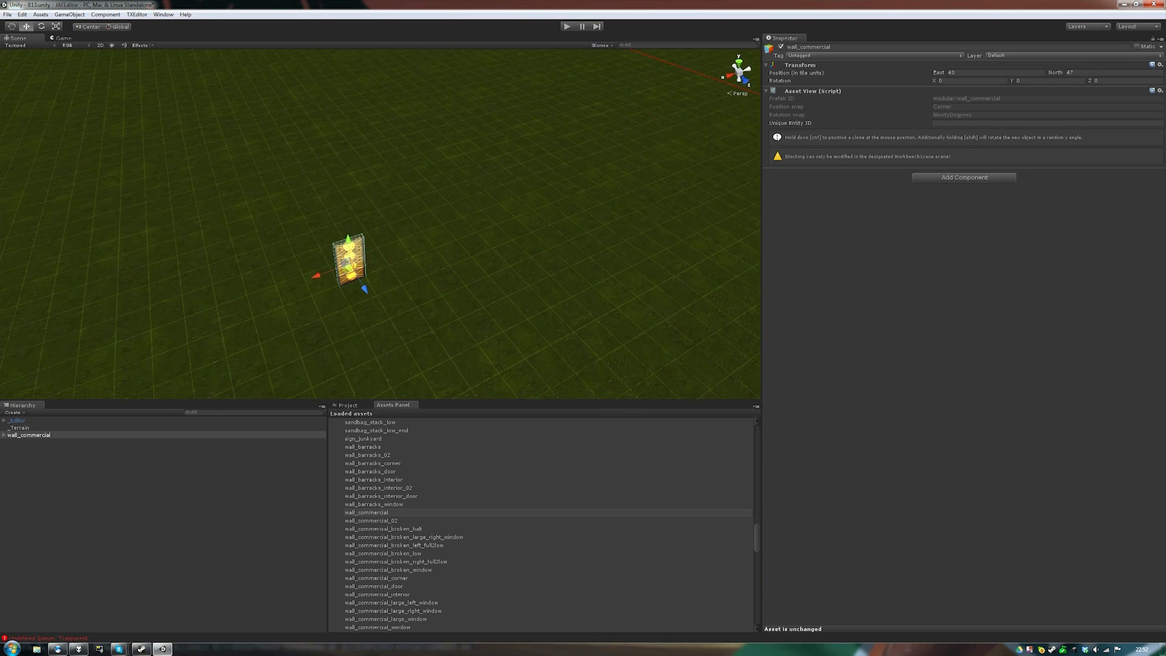
- Duplicate the wall_commercial piece and line the copies up into a straight wall along the grid
key(ctrl+d)
drag(316, 275, 335, 388)
key(ctrl+d)
key(ctrl+d)
right_drag(335, 383, 401, 383)
alt+drag(400, 365, 206, 352)
drag(253, 255, 280, 281)
key(ctrl+d)
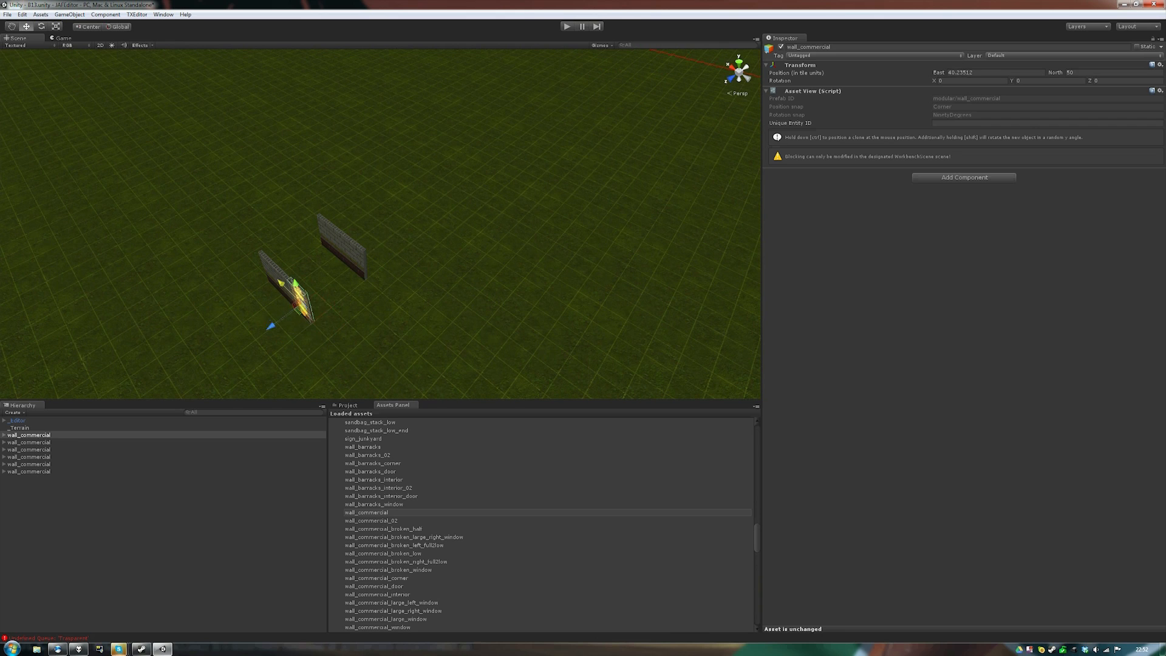
click(359, 322)
right_drag(358, 322, 181, 339)
key(d)
key(w)
key(s)
- Duplicate walls, rotate them 90°, and move them into the crosswise sides of the enclosure
click(345, 283)
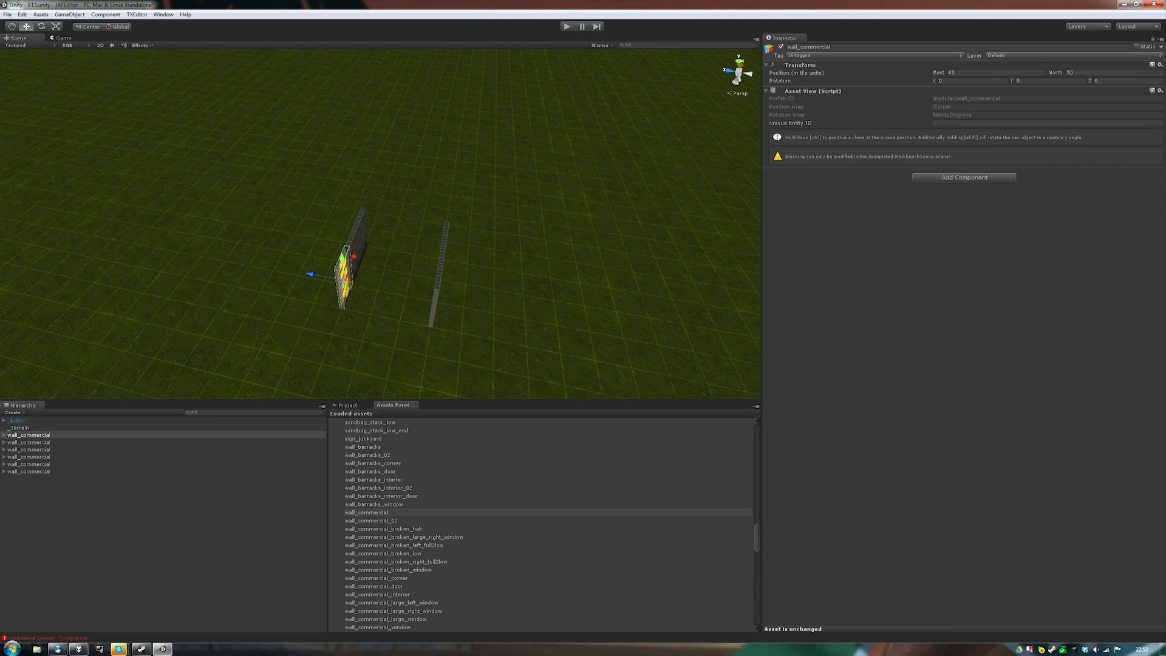
key(ctrl+d)
key(r)
key(e)
drag(343, 311, 447, 321)
key(ctrl+d)
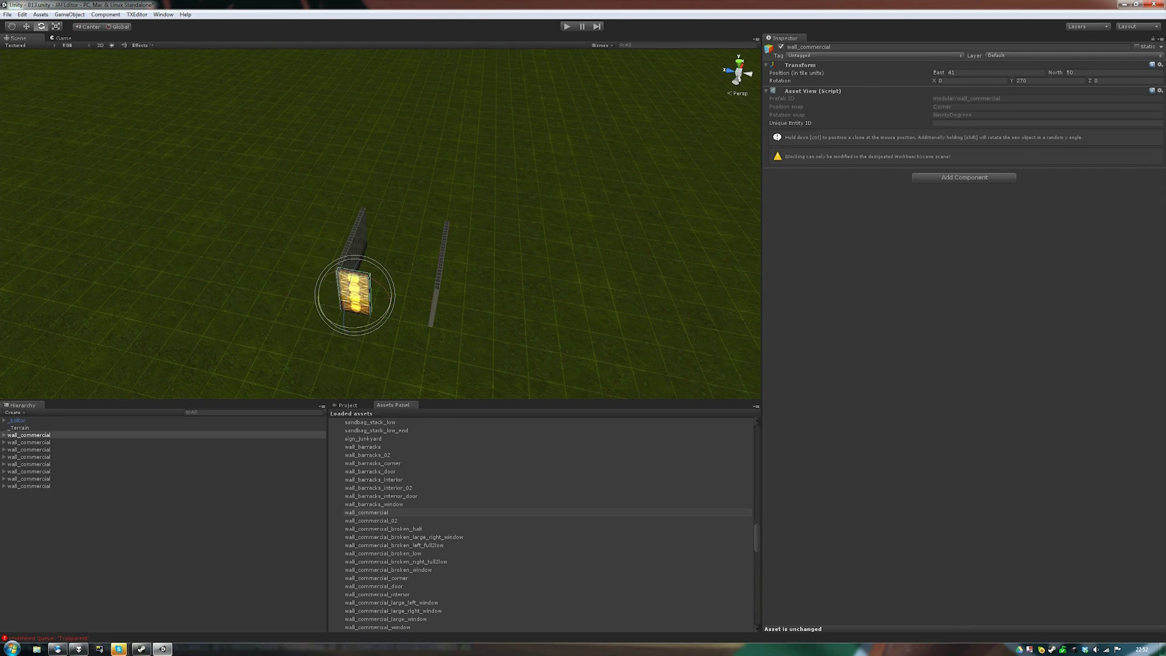
key(w)
drag(320, 289, 383, 303)
key(ctrl+d)
right_drag(382, 302, 40, 328)
key(d)
key(d)
click(291, 316)
right_drag(304, 310, 137, 307)
key(d)
- Place a wall_commercial_window at the open side, rotate it 90°, and add a copy two tiles north
key(w)
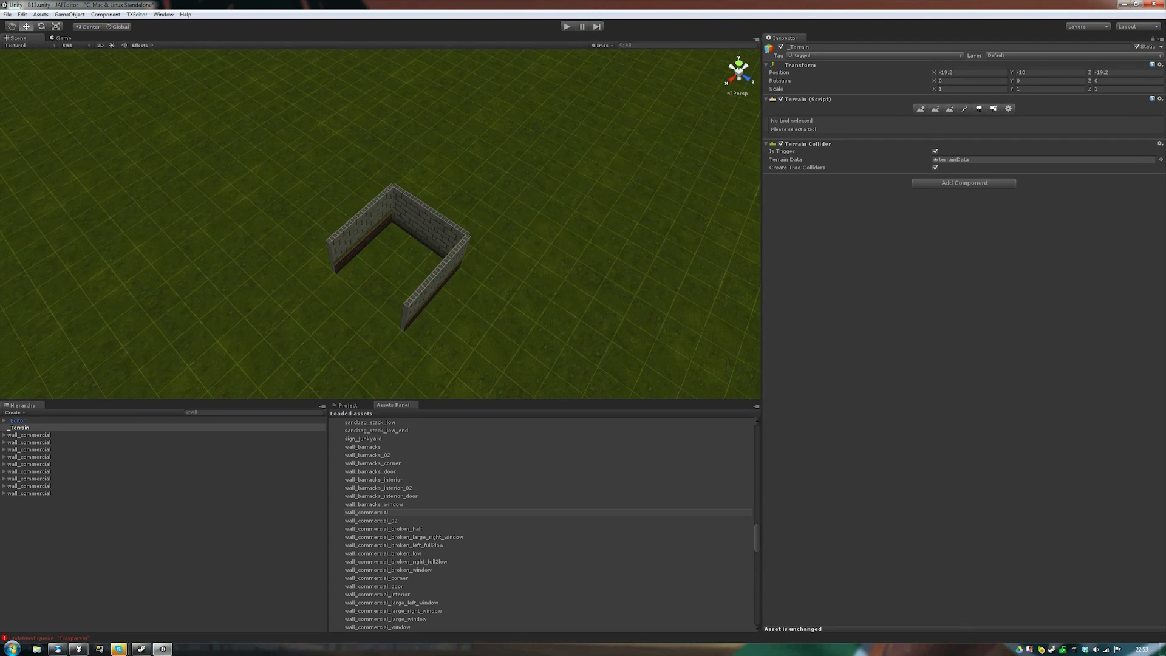
scroll(540, 526, down, 3)
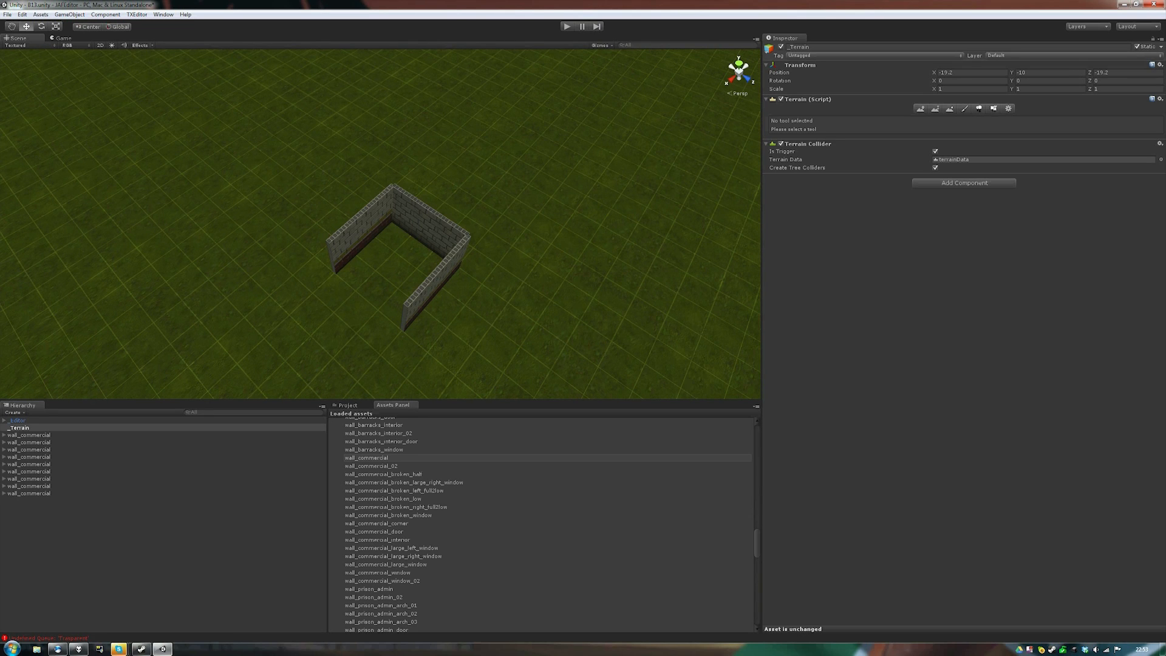
scroll(389, 577, up, 1)
drag(377, 580, 261, 316)
key(e)
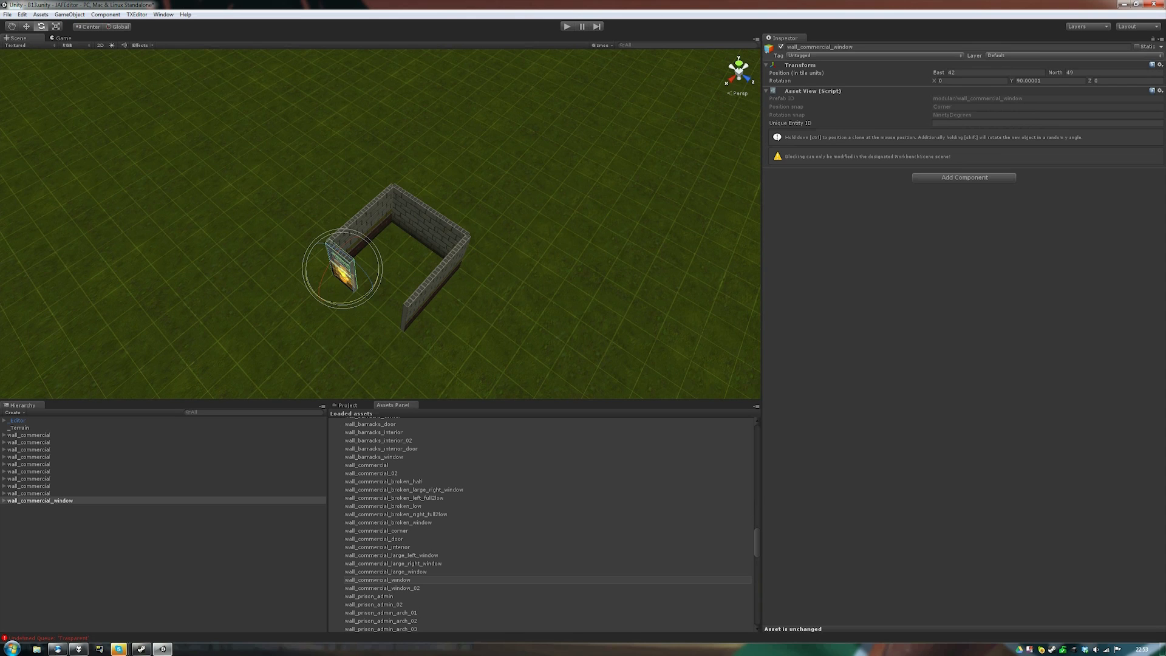
key(ctrl+d)
key(w)
drag(369, 290, 420, 333)
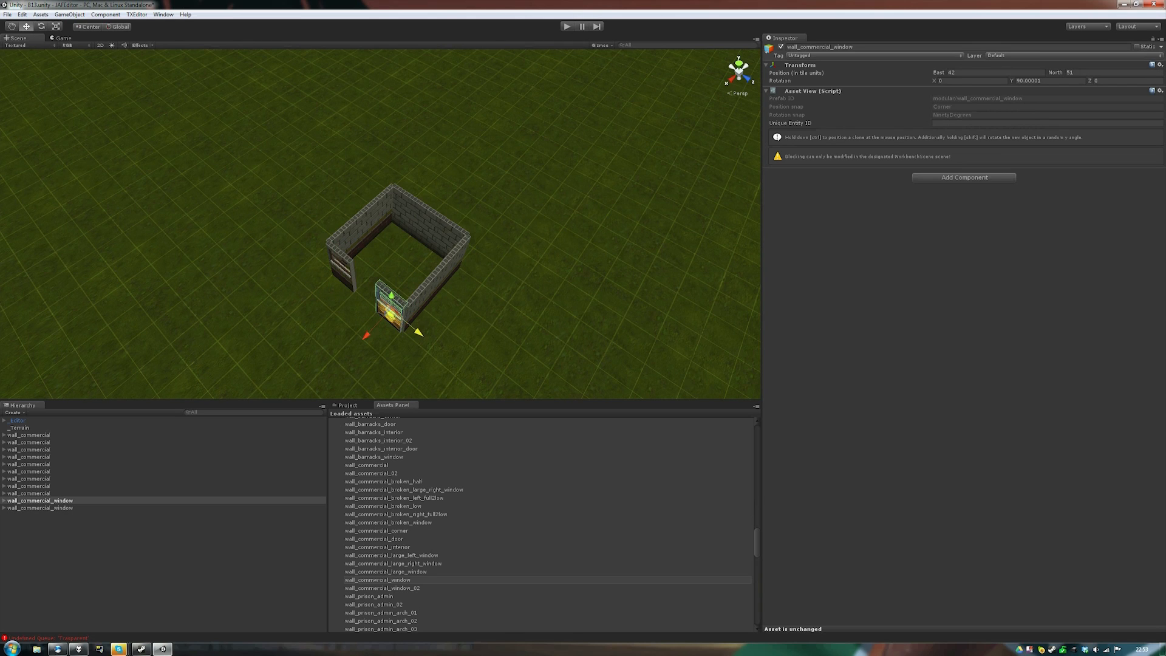
- Place a wall_commercial_door, rotate it 90°, and slide it into the remaining front gap
drag(374, 539, 264, 317)
key(e)
key(w)
drag(368, 291, 541, 342)
click(437, 340)
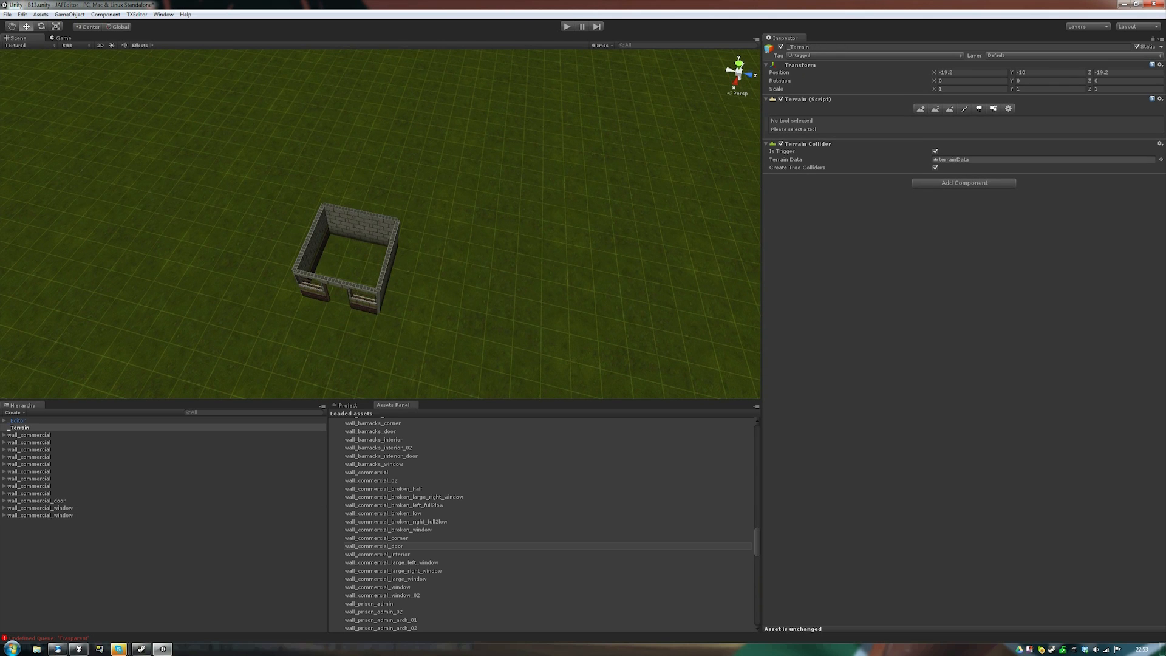
right_click(1030, 650)
click(1008, 609)
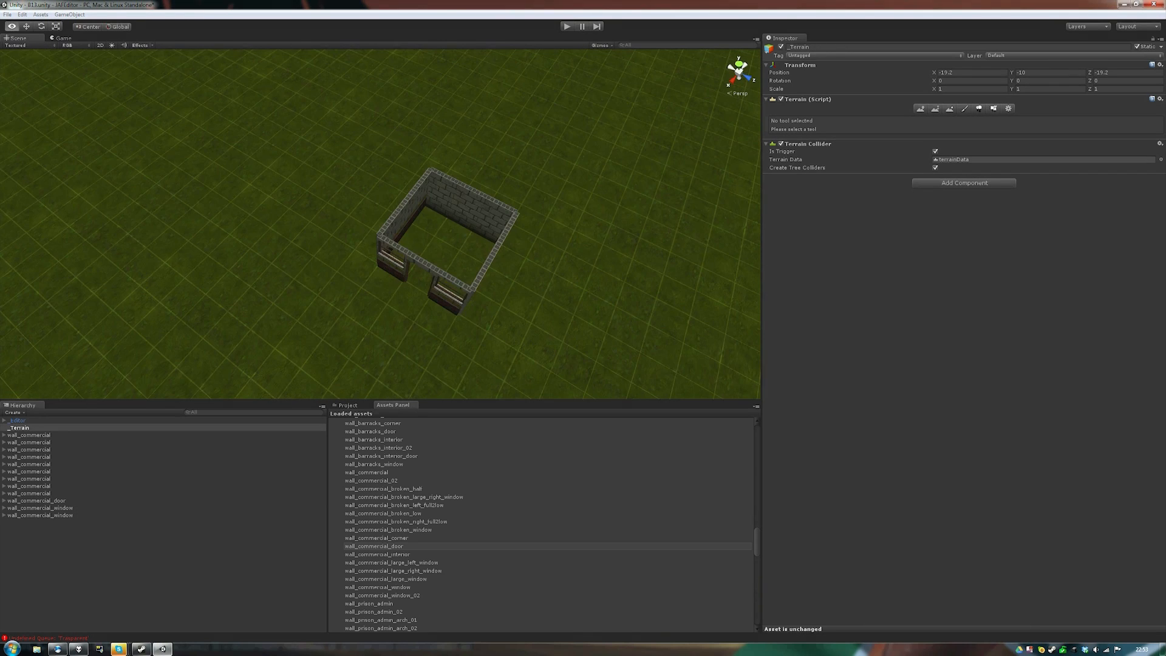
alt+drag(377, 273, 598, 273)
- Place a floor_tile_05 from the decoration assets inside the building
scroll(425, 546, up, 20)
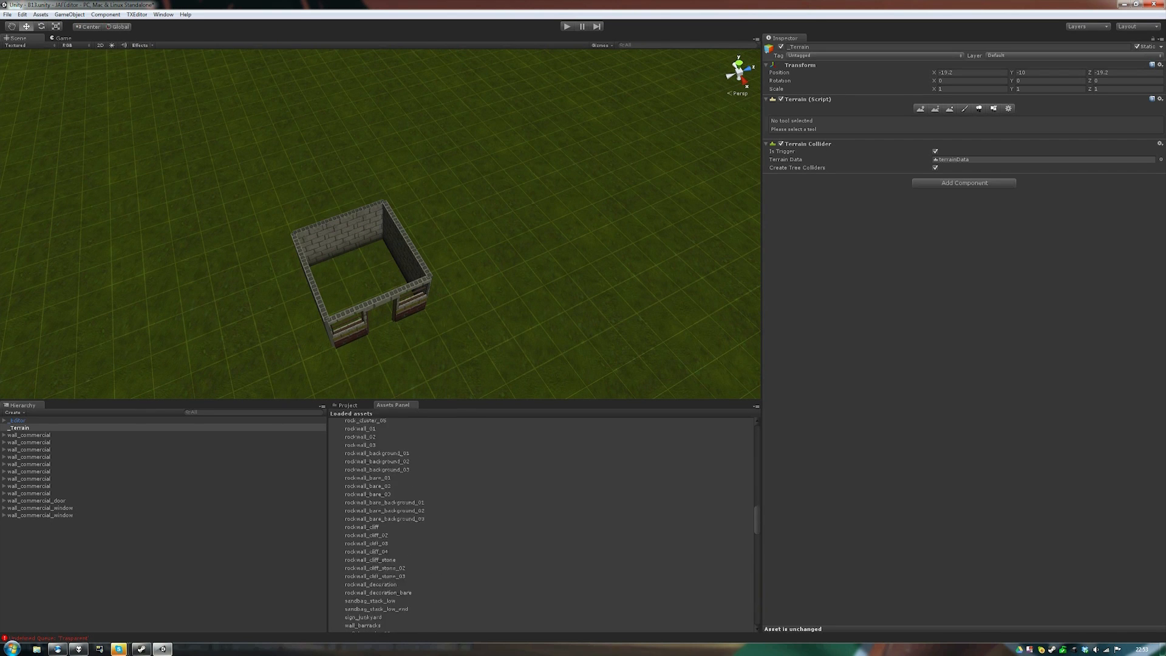
click(348, 464)
click(333, 424)
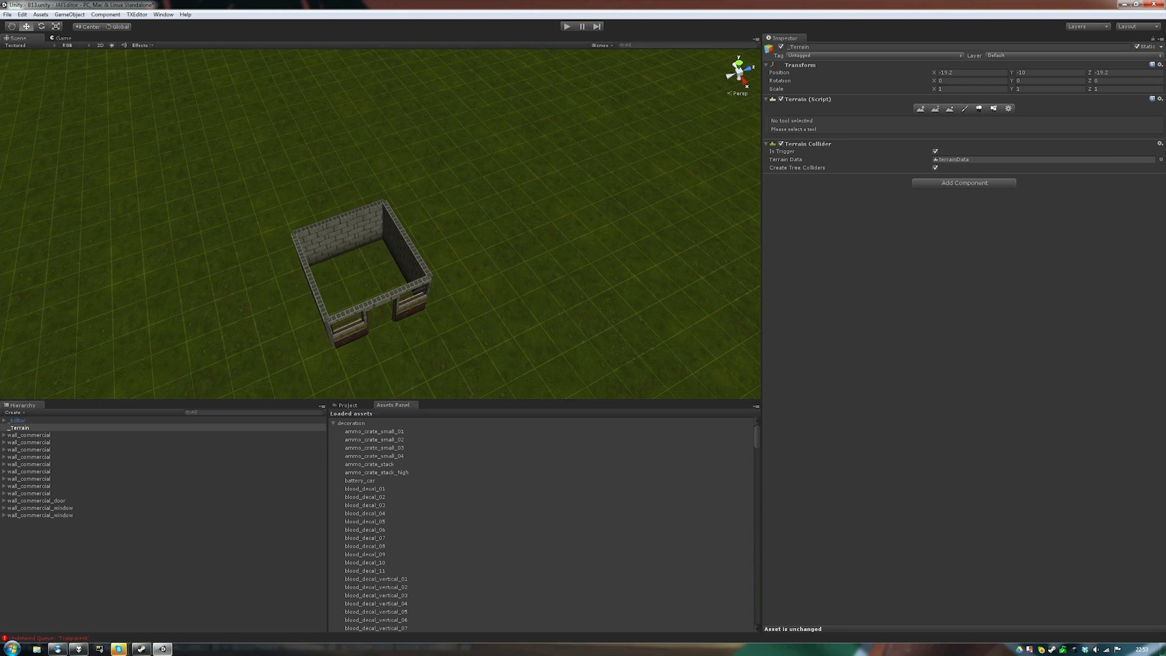
scroll(425, 526, down, 5)
scroll(425, 525, up, 3)
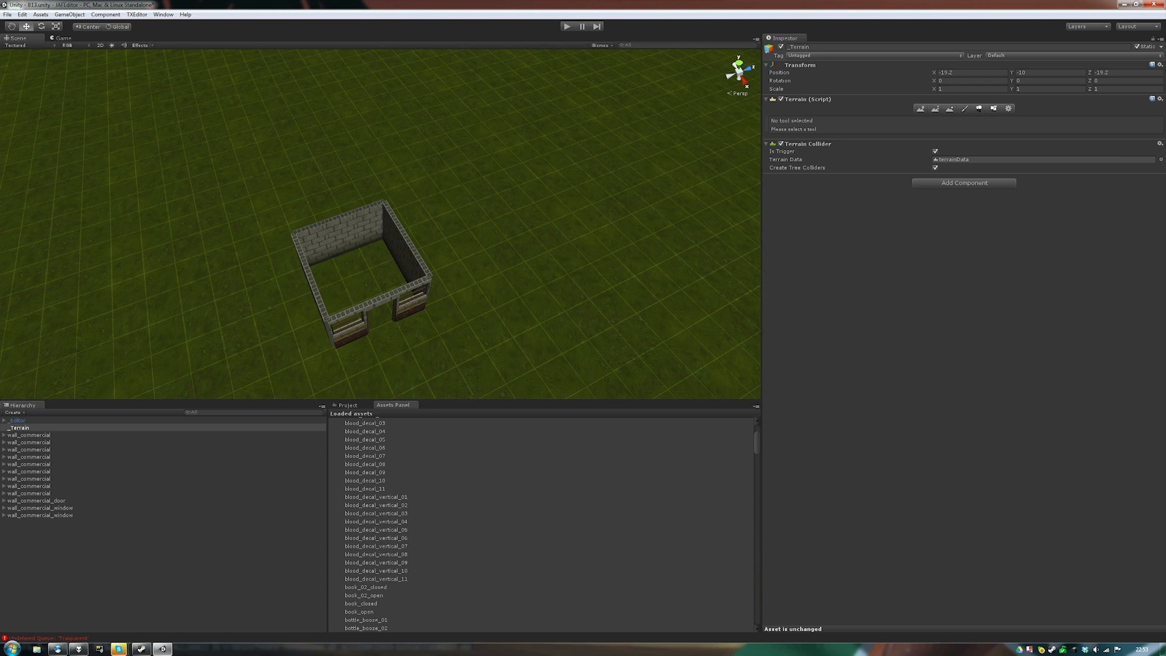
scroll(425, 522, down, 8)
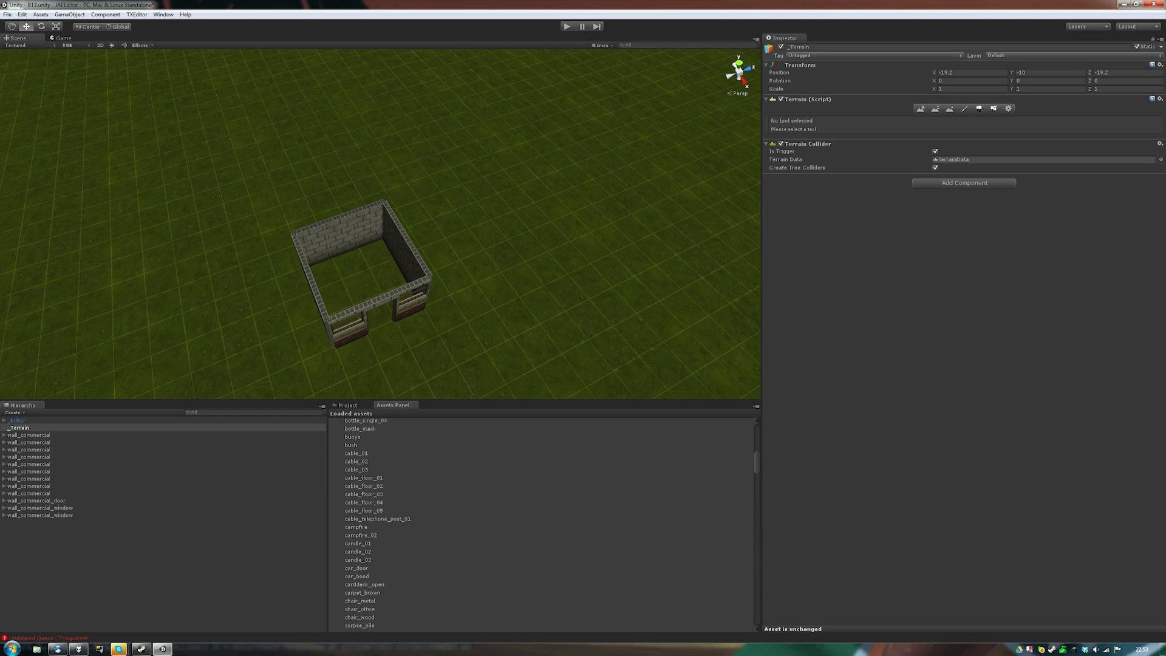
scroll(425, 526, down, 2)
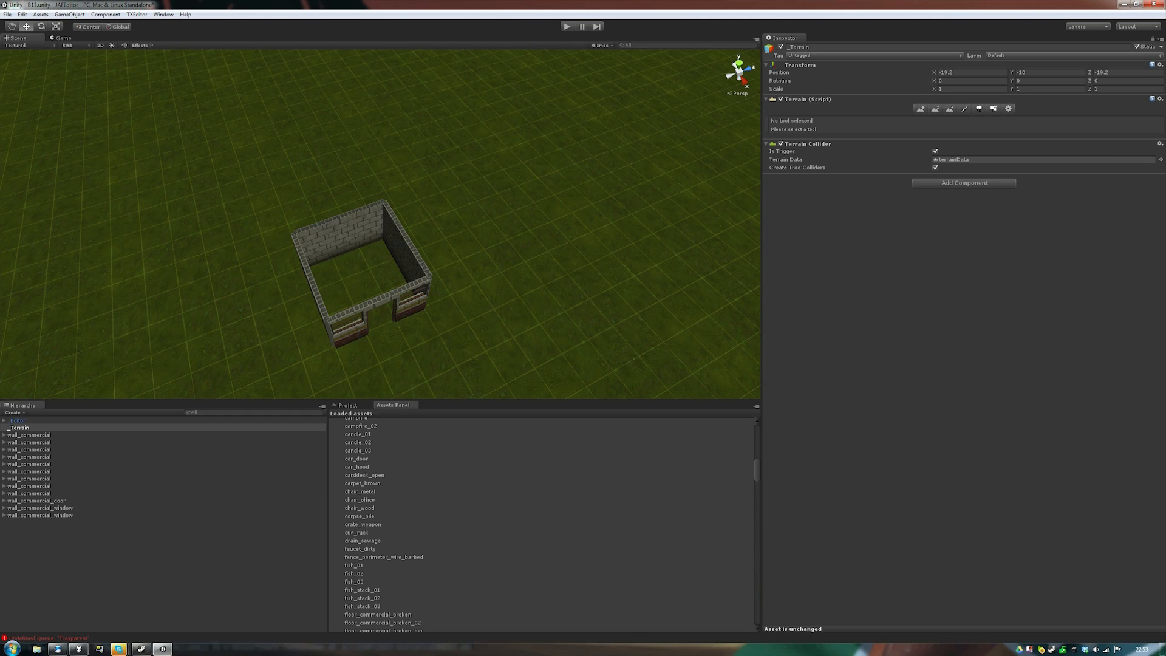
scroll(425, 525, down, 6)
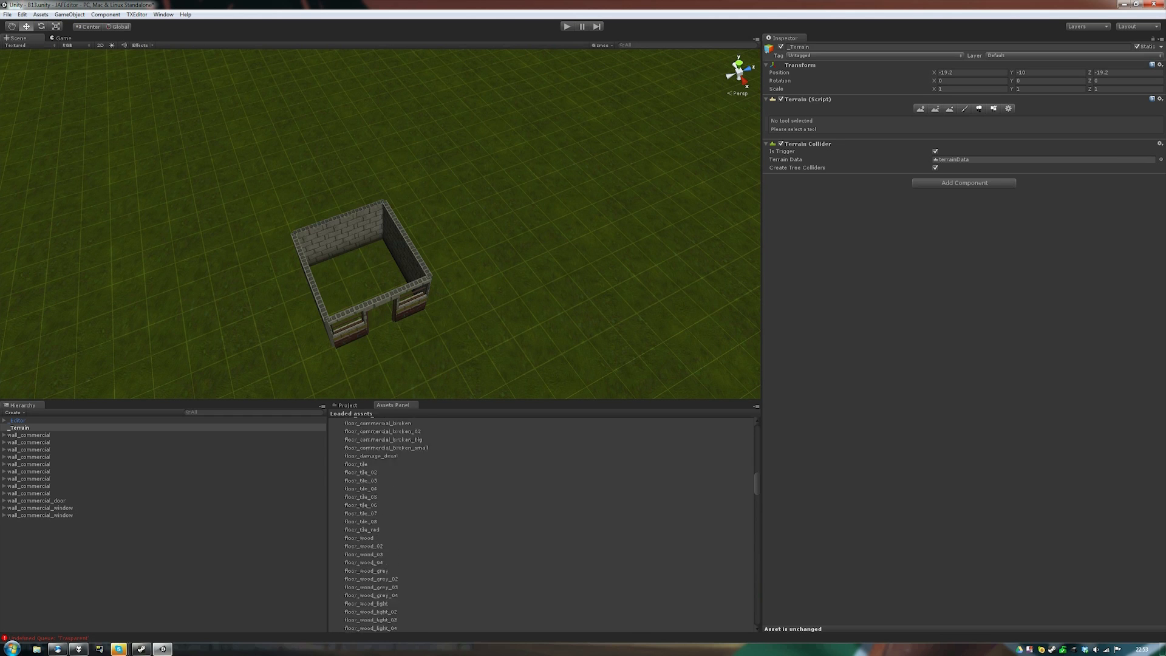
drag(362, 525, 373, 258)
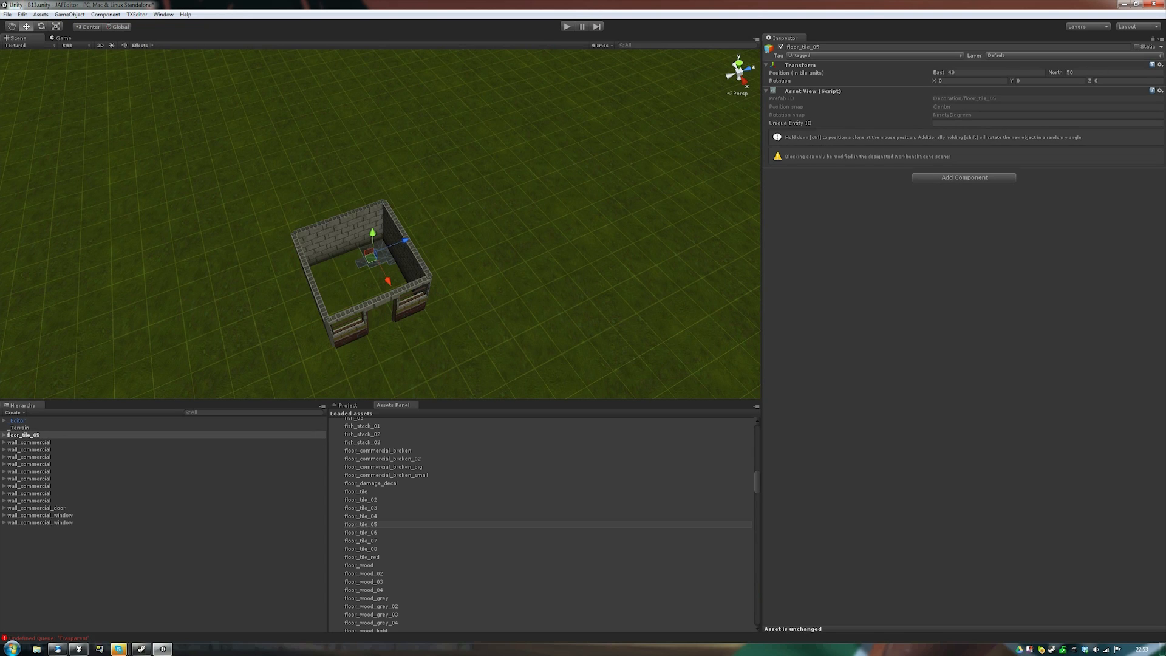
- Add floor_tile_03 tiles and duplicate them to pave the rest of the interior floor
drag(361, 508, 381, 313)
drag(351, 265, 374, 314)
key(ctrl)
key(ctrl+d)
mouse_move(390, 271)
mouse_down()
mouse_move(420, 260)
mouse_move(319, 271)
mouse_move(348, 328)
mouse_move(435, 282)
mouse_up()
key(ctrl+d)
key(ctrl+d)
key(ctrl+d)
key(ctrl+d)
key(ctrl+d)
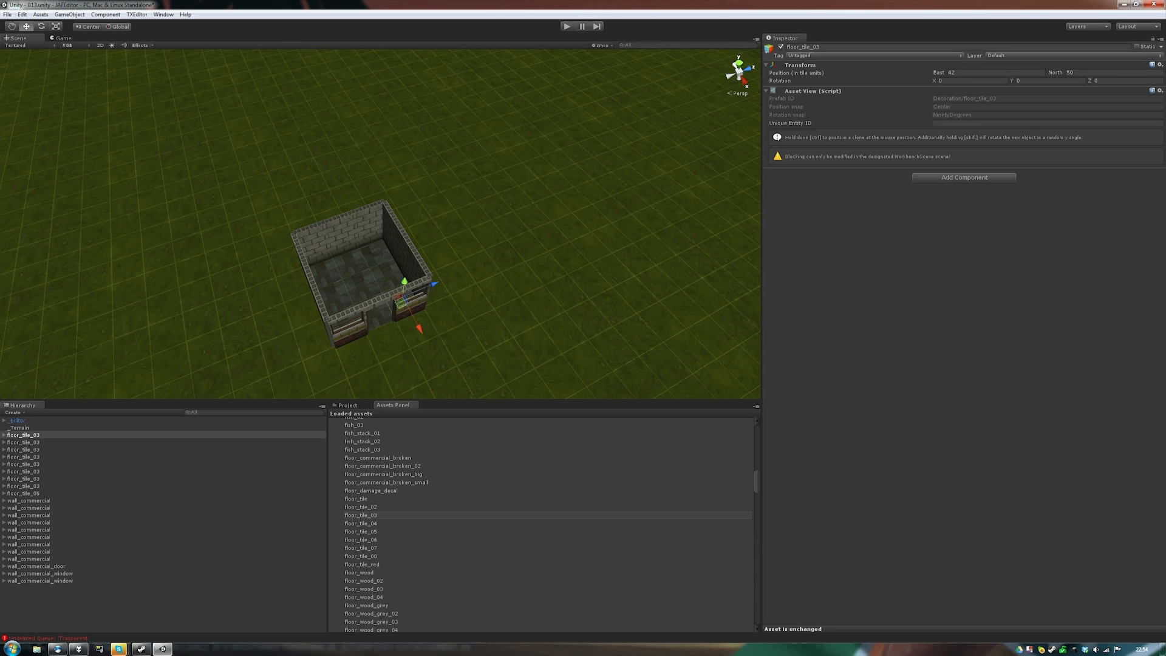
click(486, 283)
scroll(394, 515, up, 15)
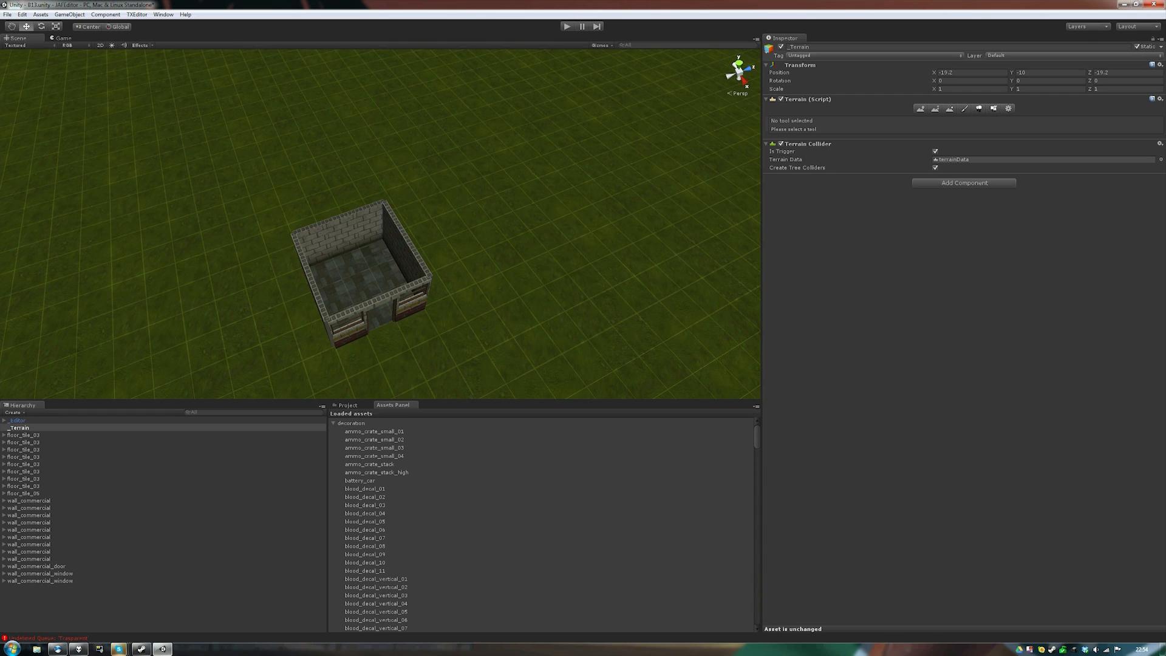
- Place wall_commercial_corner pieces from the Modular assets on the building's corners
click(333, 423)
click(333, 456)
click(333, 456)
click(333, 464)
scroll(365, 486, down, 5)
scroll(377, 525, down, 15)
scroll(395, 526, down, 3)
scroll(403, 524, down, 2)
scroll(404, 524, down, 2)
drag(397, 516, 314, 235)
key(ctrl+d)
key(ctrl+d)
key(ctrl+d)
click(243, 261)
- Fly the camera around the building to inspect the windowed side
alt+drag(243, 261, 458, 252)
key(d)
right_drag(459, 252, 392, 251)
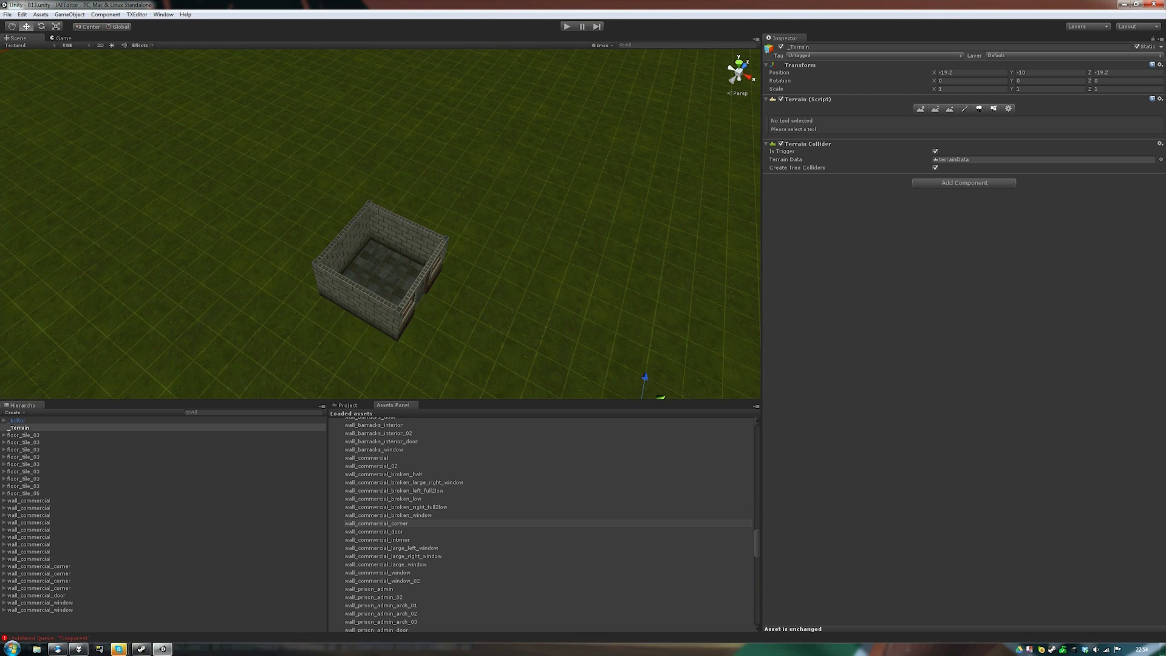
right_click(1030, 650)
click(1008, 610)
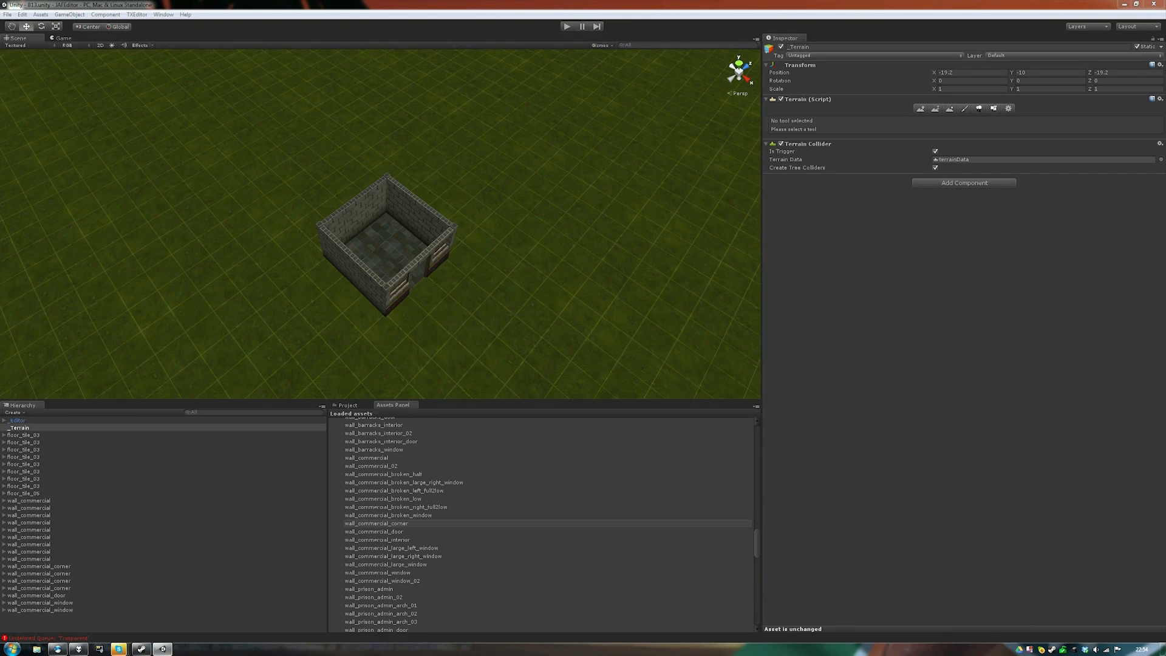
right_drag(425, 243, 389, 244)
key(s)
key(d)
key(a)
key(w)
- Add a GlobalLight from the loaded game assets to the scene beside the building
scroll(534, 522, up, 6)
scroll(534, 522, up, 10)
click(333, 464)
drag(352, 439, 326, 204)
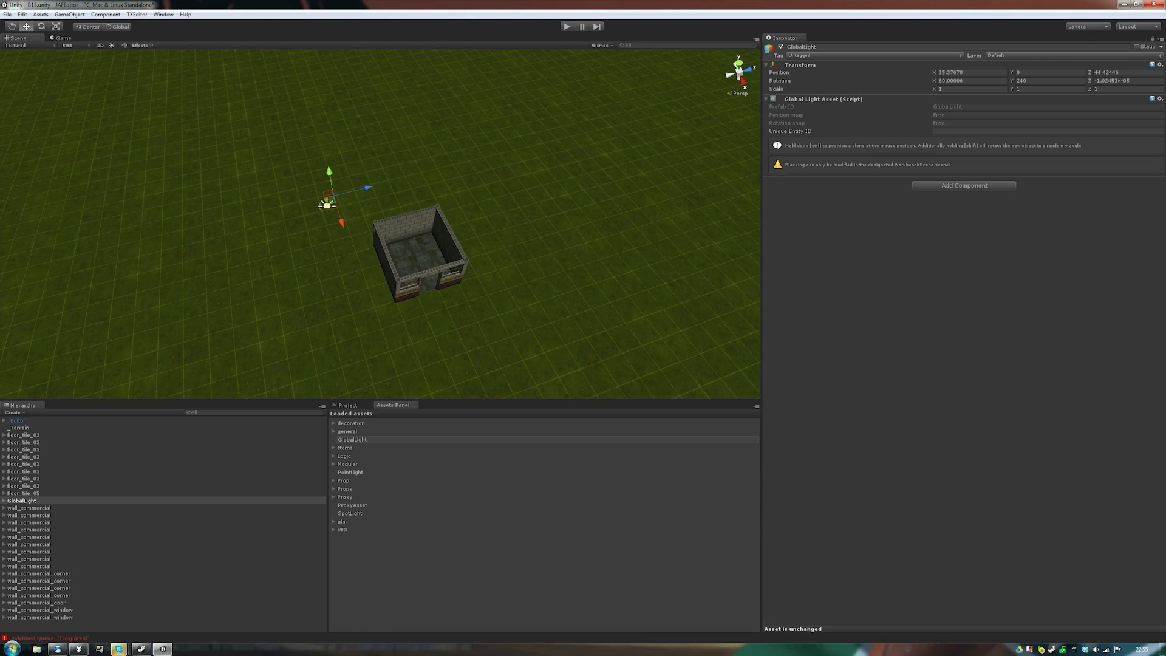
- Place an armchair_main from the Props assets inside the building
click(334, 489)
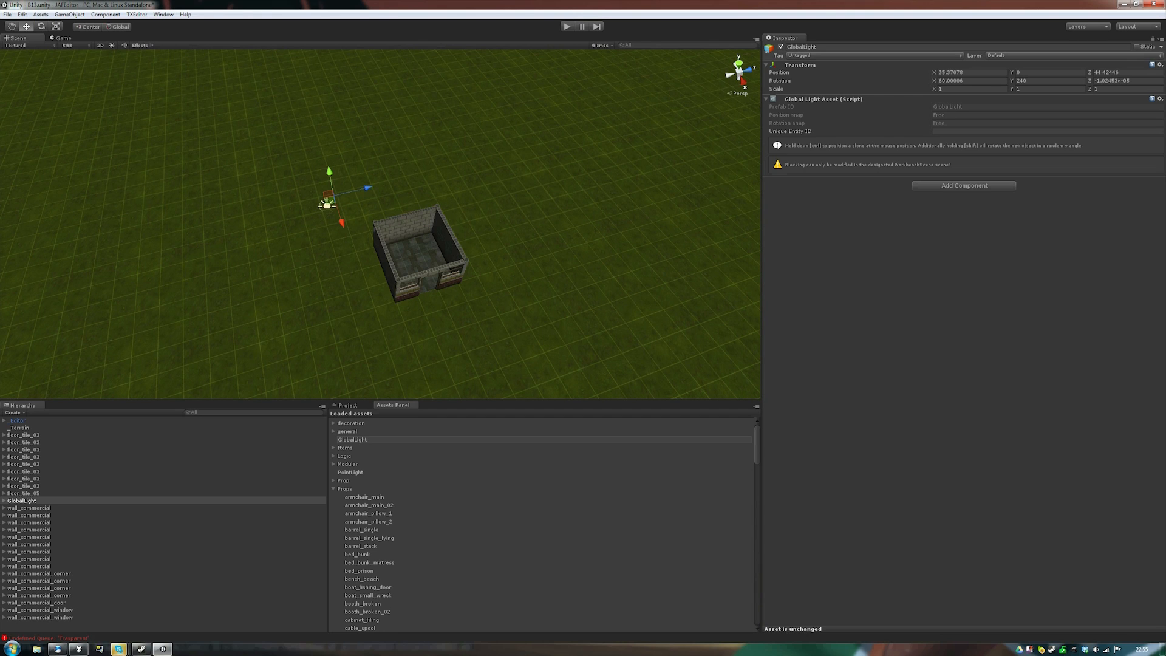
drag(364, 497, 535, 280)
key(e)
click(510, 292)
scroll(534, 279, up, 4)
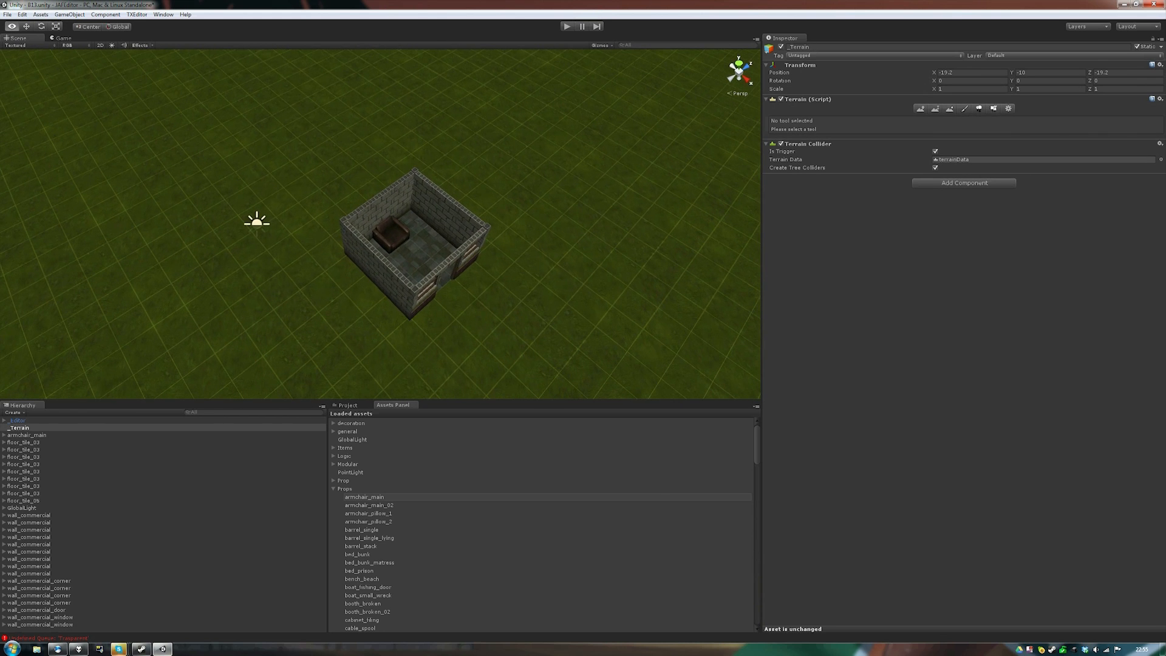
- Place a barrel_stack left of the building and view it from a lower angle
drag(361, 546, 341, 294)
click(291, 331)
scroll(474, 340, down, 3)
right_drag(473, 340, 535, 358)
alt+drag(534, 358, 285, 285)
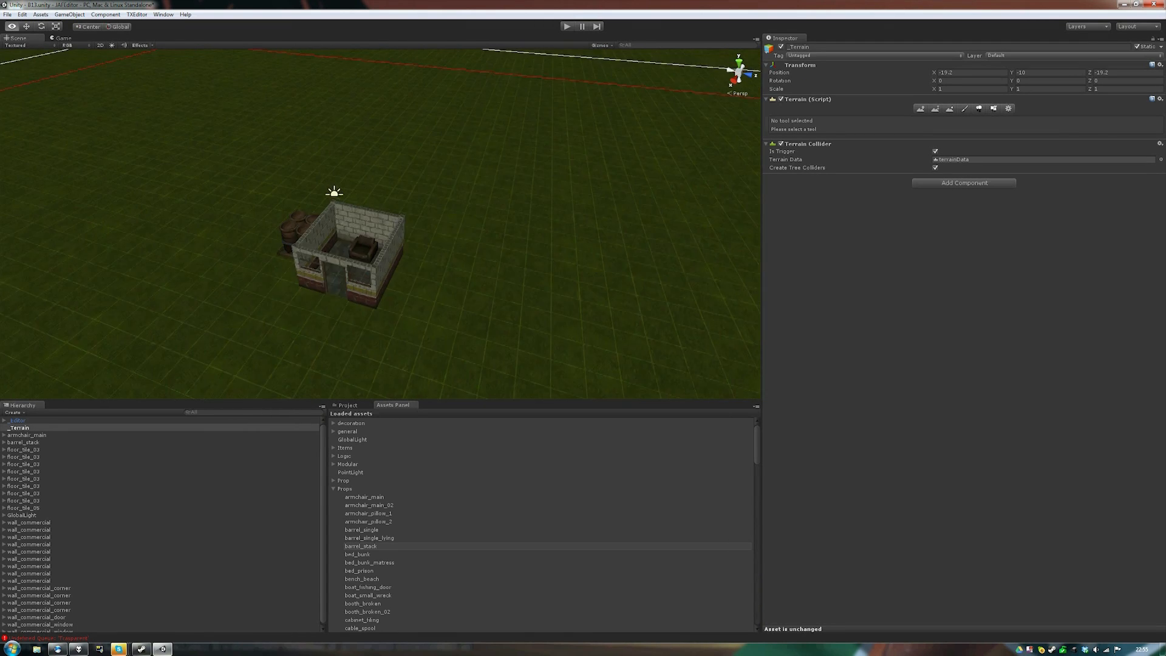
key(a)
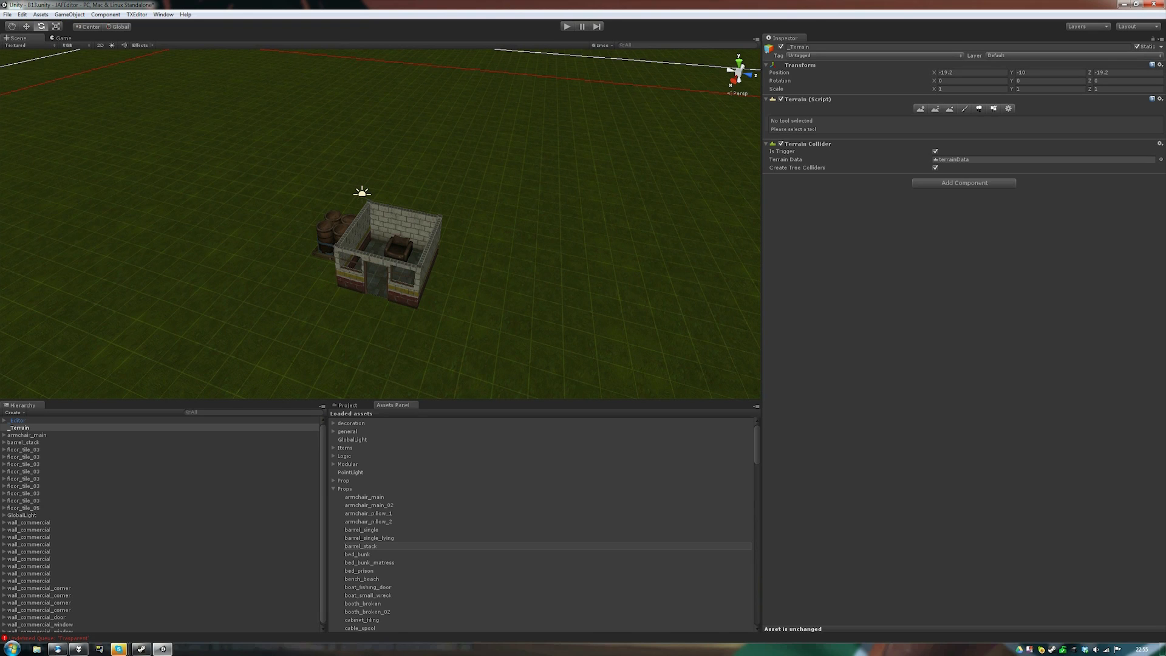
click(333, 489)
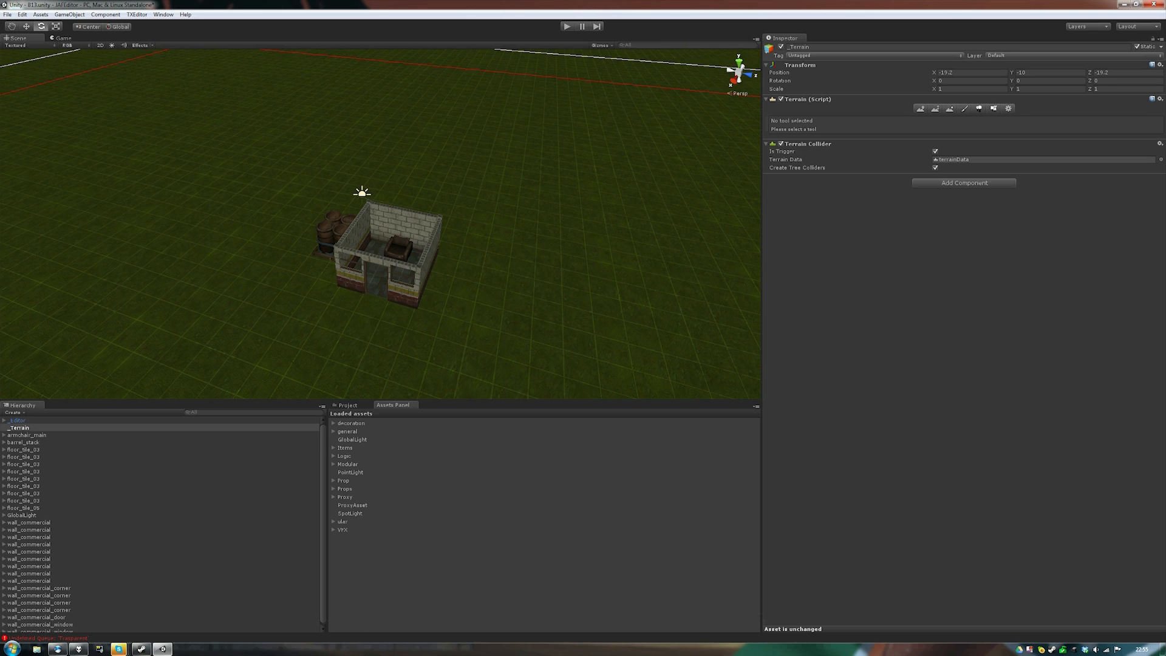
click(333, 456)
- Place three Faction1Spawn points on the grass left of the house
drag(364, 464, 209, 230)
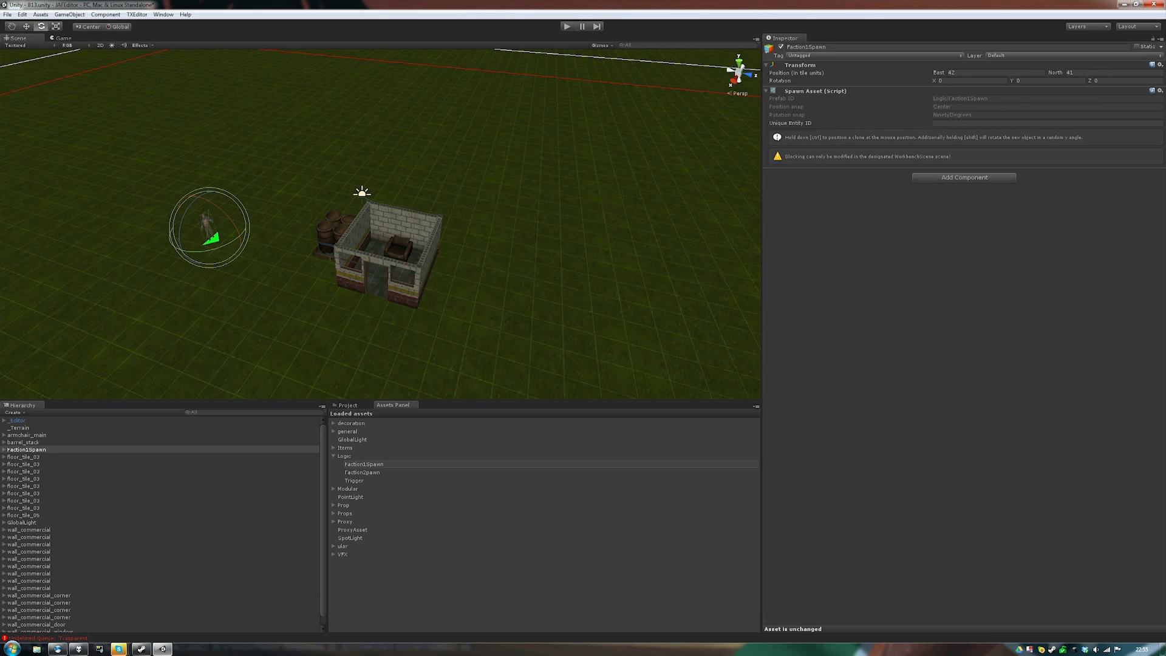
ctrl+click(257, 219)
ctrl+click(174, 238)
click(243, 273)
mouse_move(243, 273)
alt+mouse_down()
mouse_move(280, 271)
mouse_move(225, 272)
alt+mouse_up()
- Place a Faction2pawn spawn inside the house and save the scene
drag(362, 472, 398, 277)
click(303, 316)
alt+drag(304, 316, 225, 317)
key(ctrl+s)
alt+drag(304, 273, 380, 273)
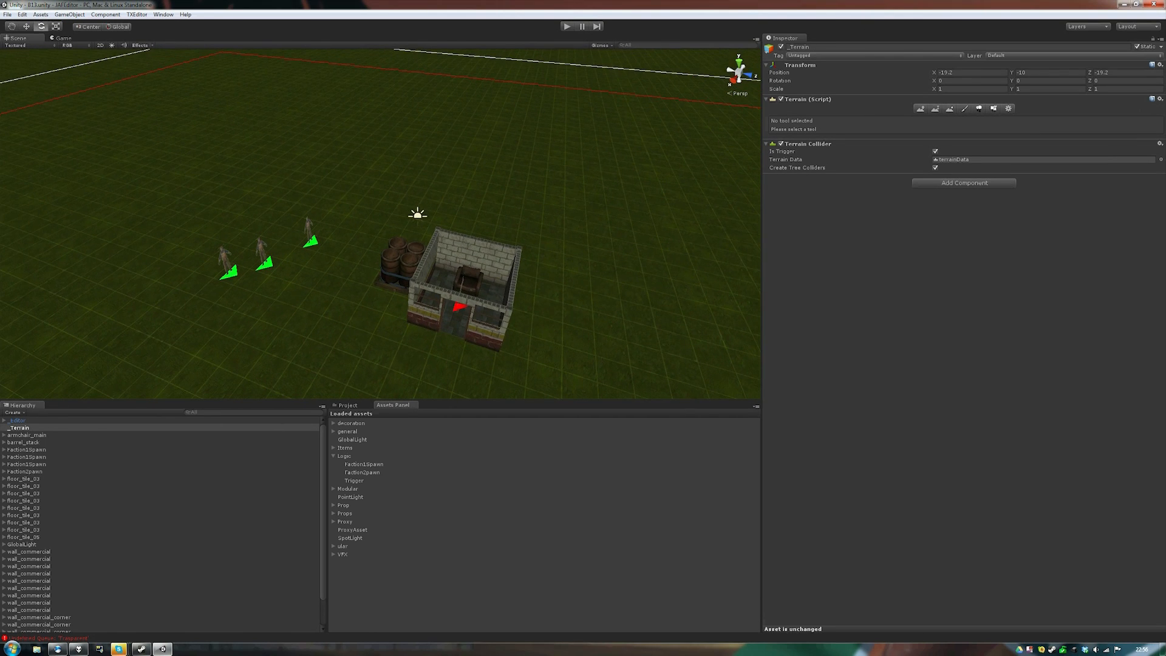
right_drag(377, 243, 406, 248)
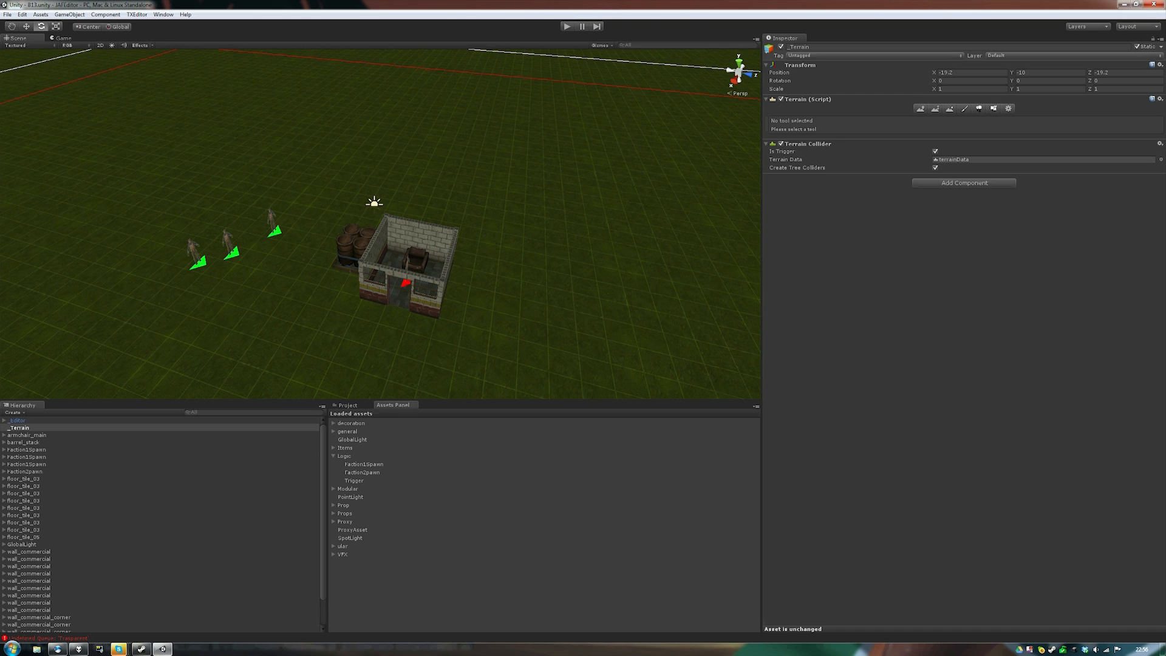
click(23, 493)
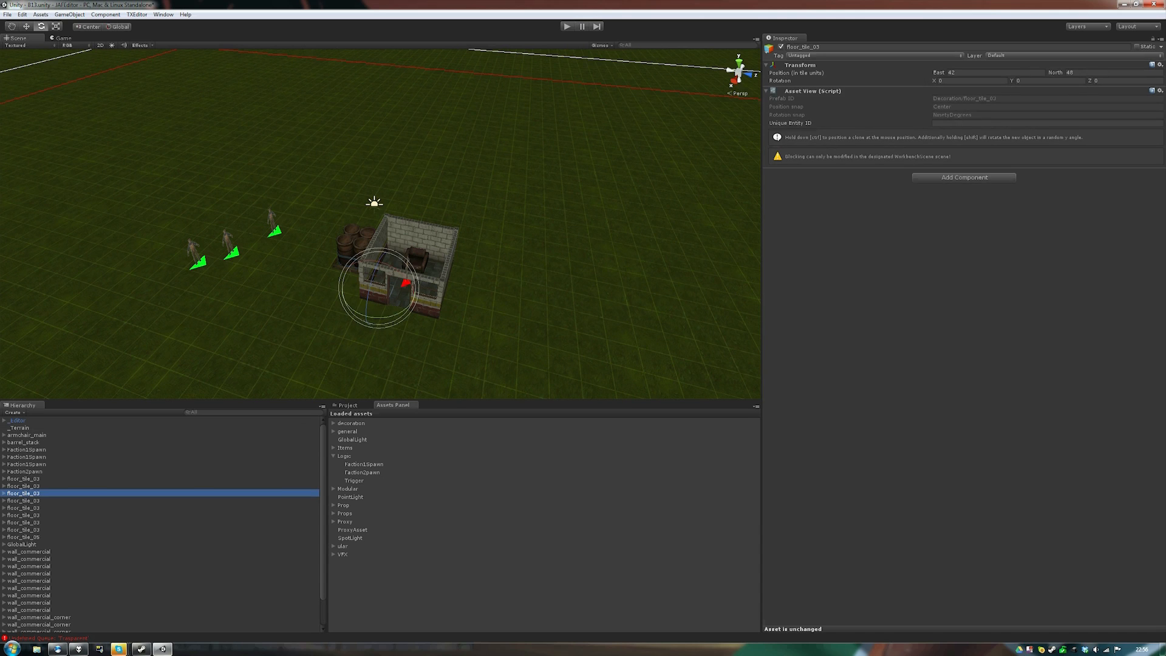
- Paint dirt trails across the terrain grass with a size 8 brush
click(20, 428)
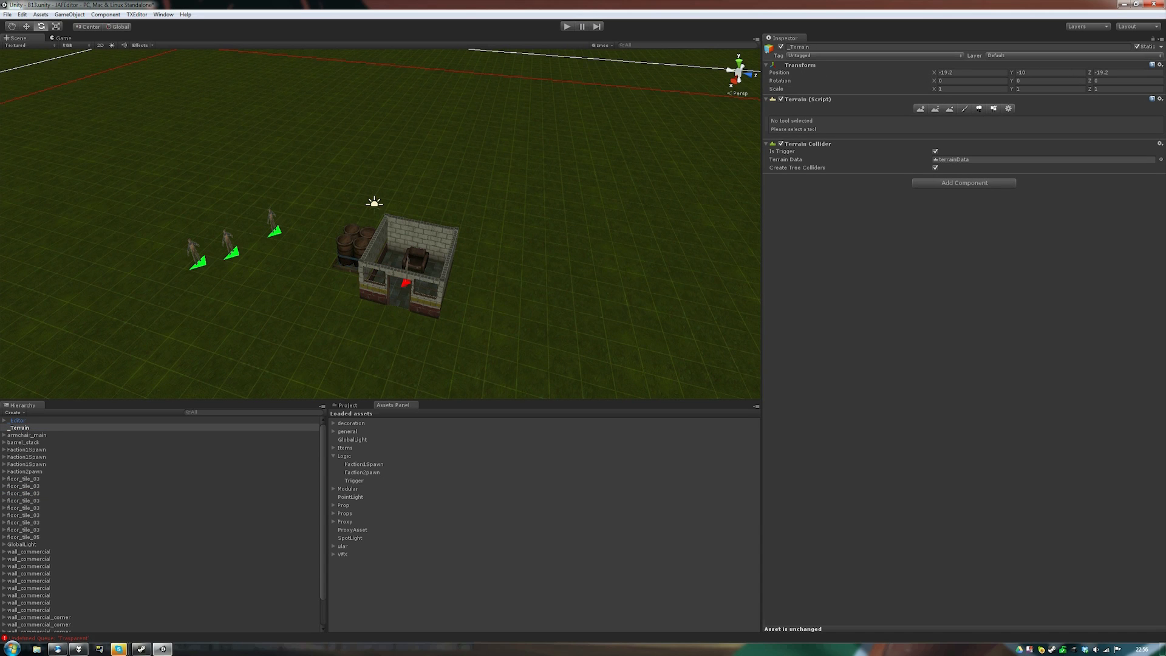
click(965, 109)
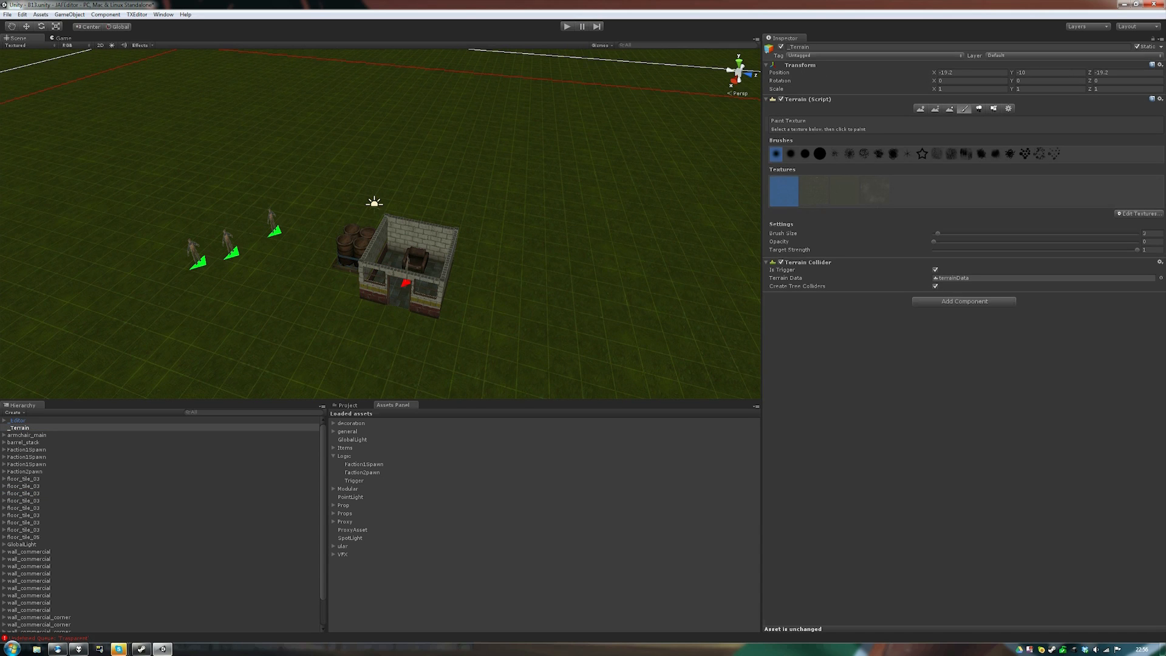
click(813, 190)
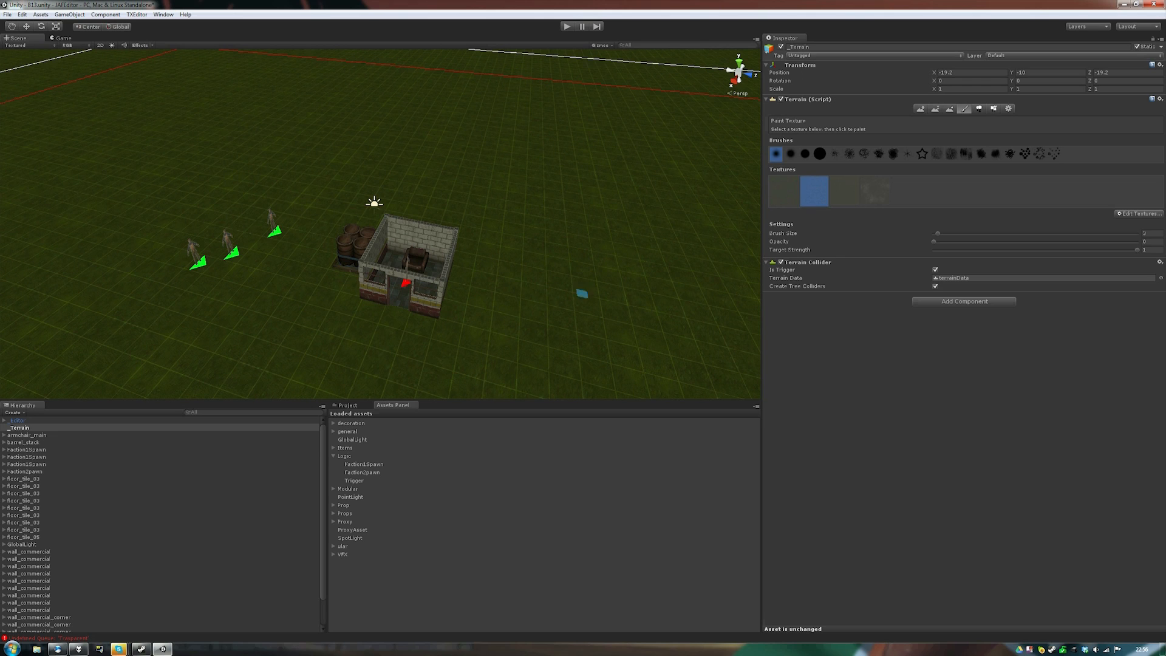
click(948, 233)
click(974, 242)
mouse_move(621, 274)
mouse_down()
mouse_move(474, 358)
mouse_move(340, 353)
mouse_up()
mouse_move(434, 355)
mouse_down()
mouse_move(95, 332)
mouse_move(251, 344)
mouse_move(287, 327)
mouse_move(313, 348)
mouse_move(195, 340)
mouse_up()
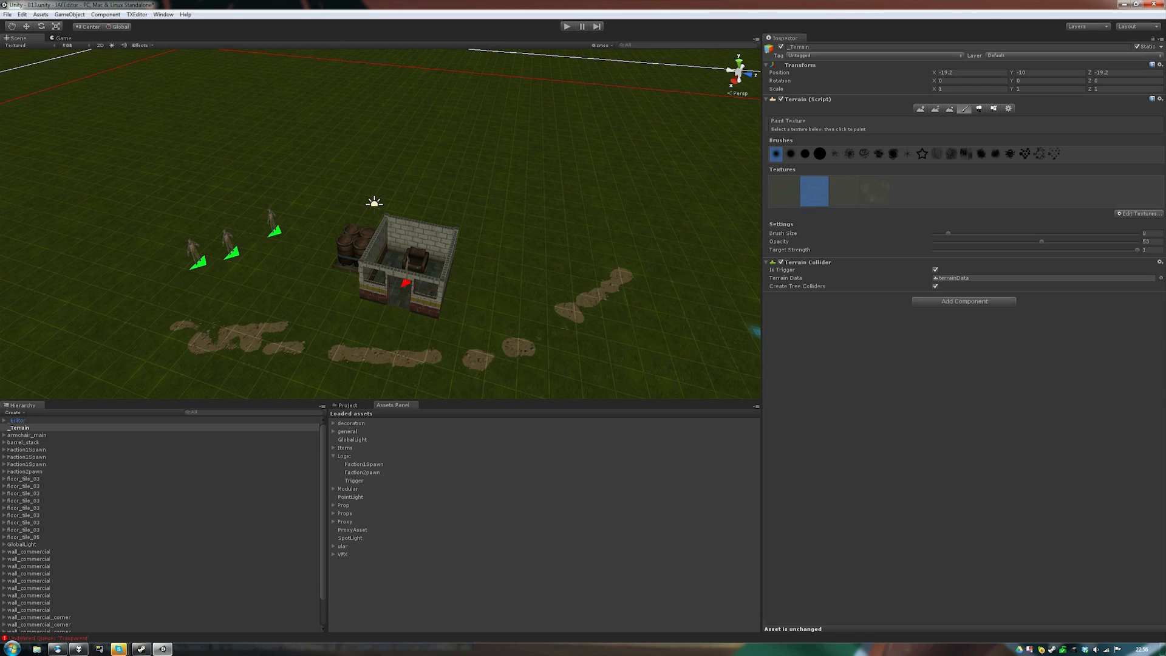
- Paint a grey paved area in front of the house door and check the result
click(875, 191)
mouse_move(398, 334)
mouse_down()
mouse_move(410, 315)
mouse_move(362, 282)
mouse_move(354, 297)
mouse_move(406, 339)
mouse_move(279, 349)
mouse_up()
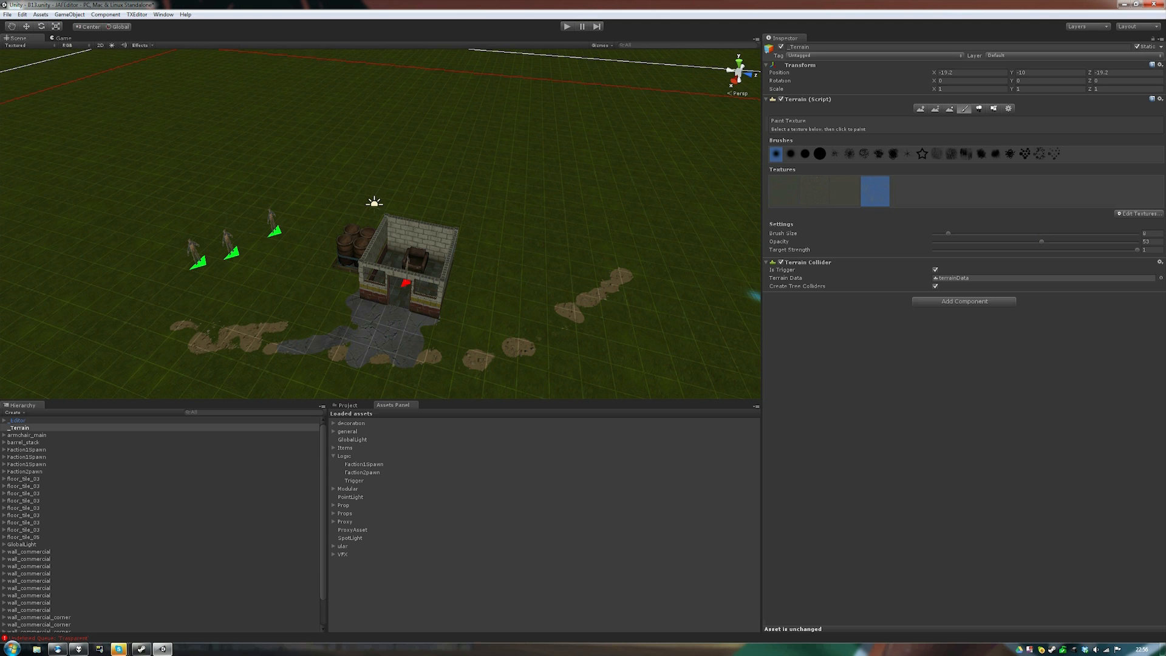
mouse_move(328, 338)
alt+mouse_down()
mouse_move(382, 340)
mouse_move(389, 330)
mouse_move(351, 331)
mouse_move(413, 319)
alt+mouse_up()
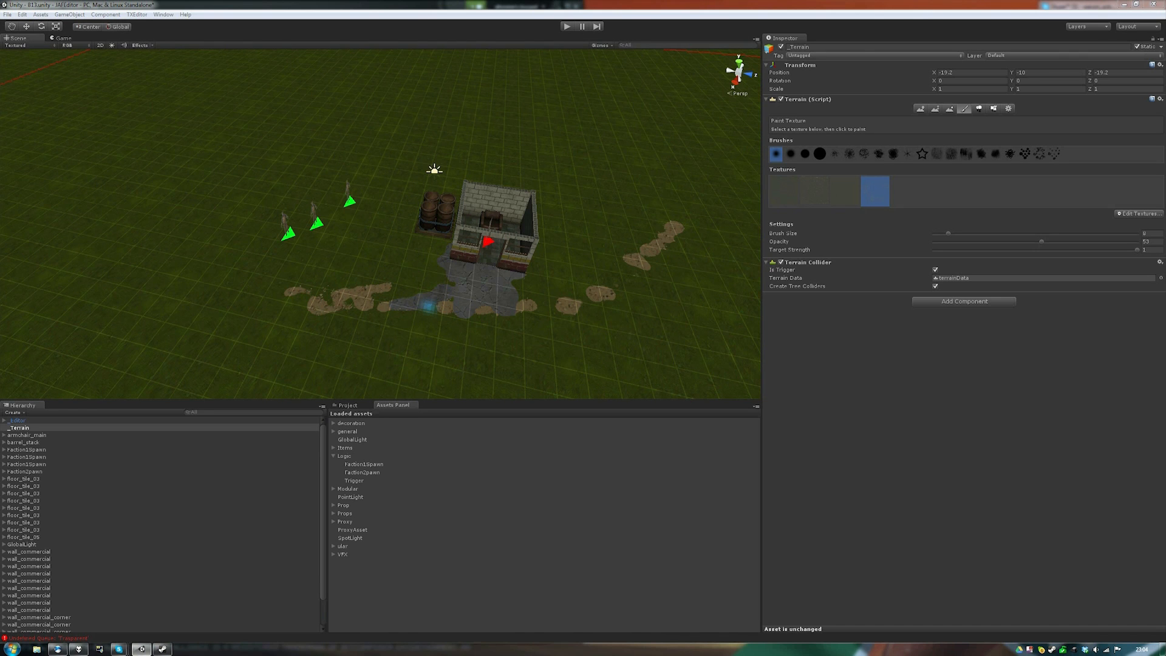
mouse_move(428, 305)
alt+mouse_down()
mouse_move(457, 285)
mouse_move(411, 291)
alt+mouse_up()
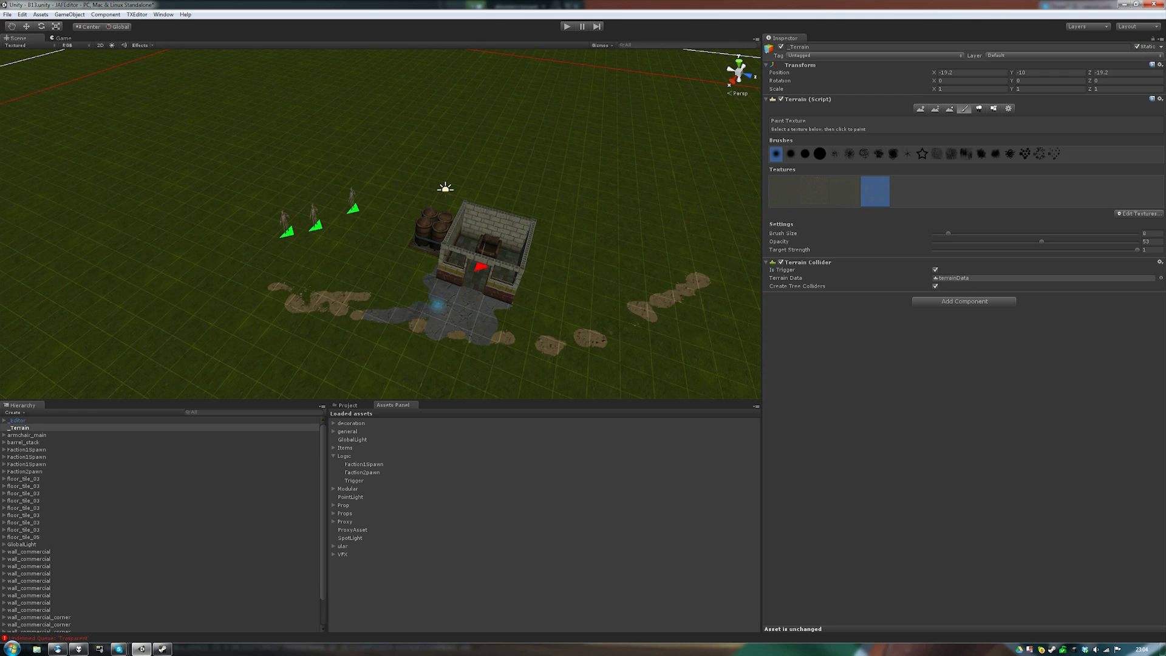
click(136, 14)
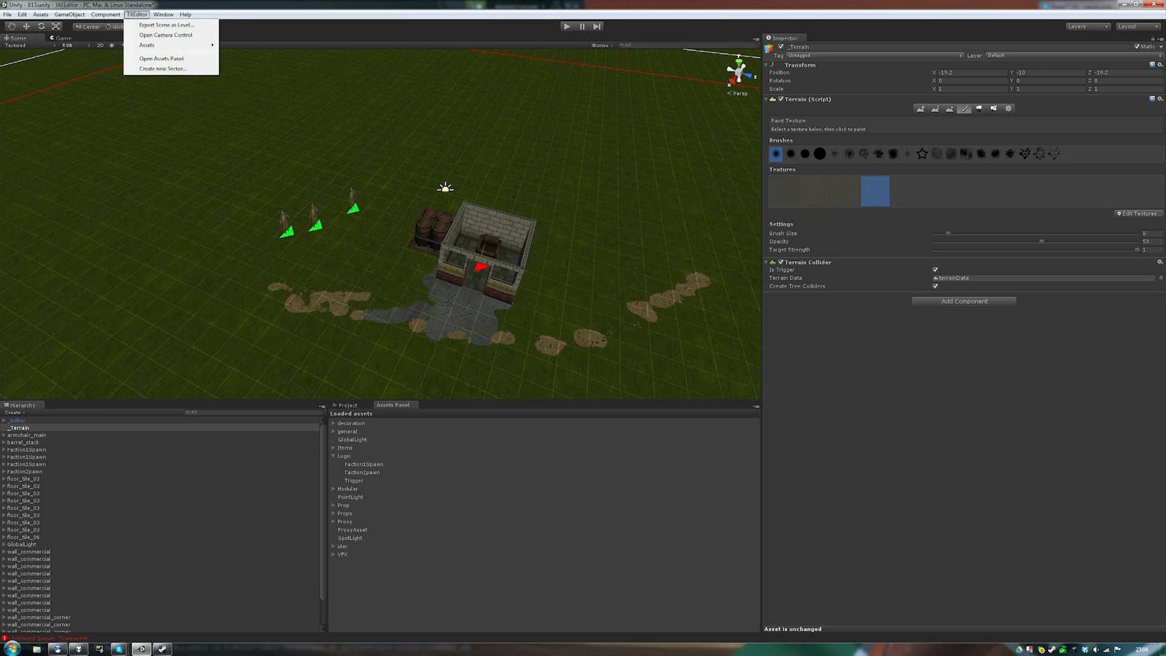
- Export the scene as level B13 and launch Jagged Alliance Flashback from Steam
click(166, 25)
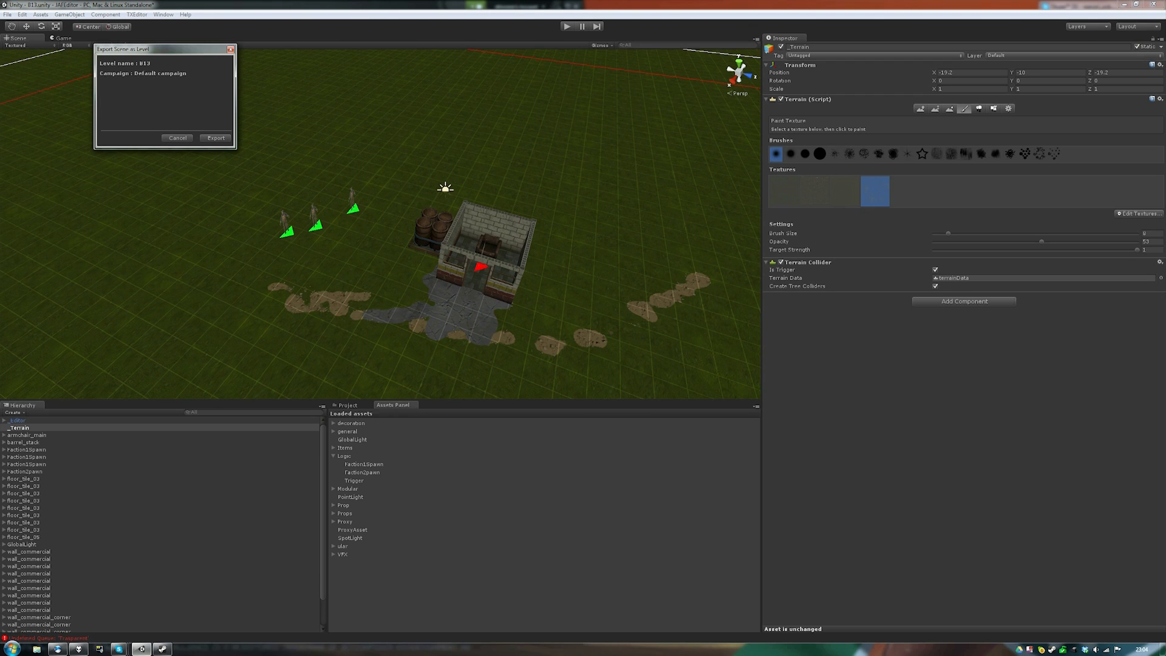
click(216, 138)
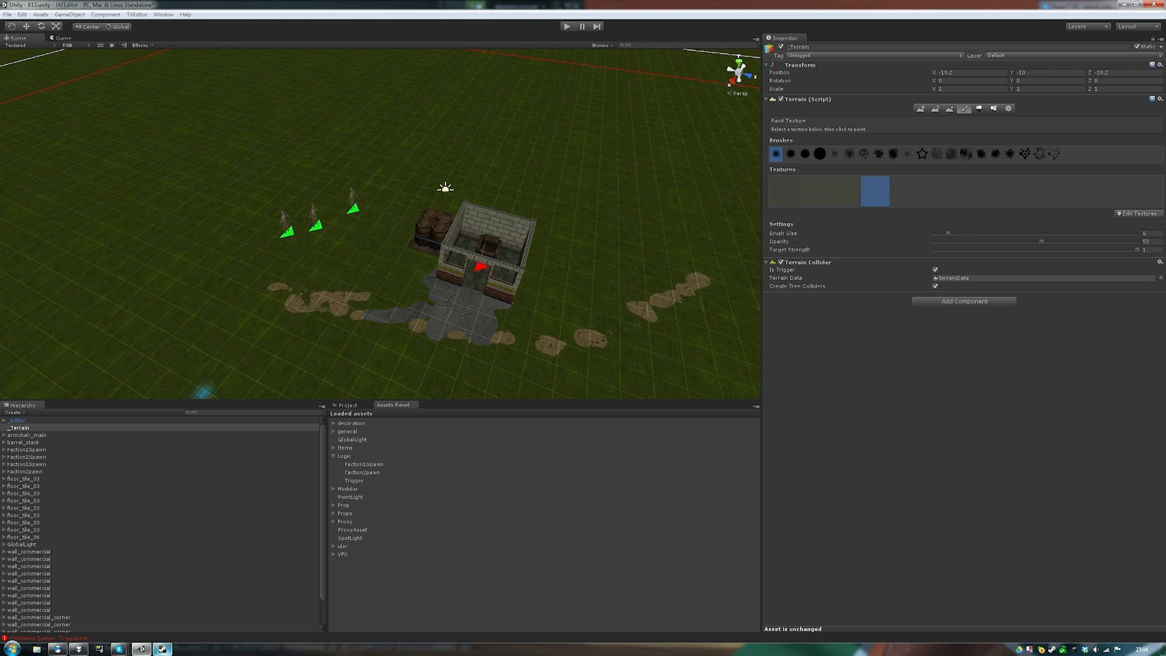
click(162, 648)
click(153, 92)
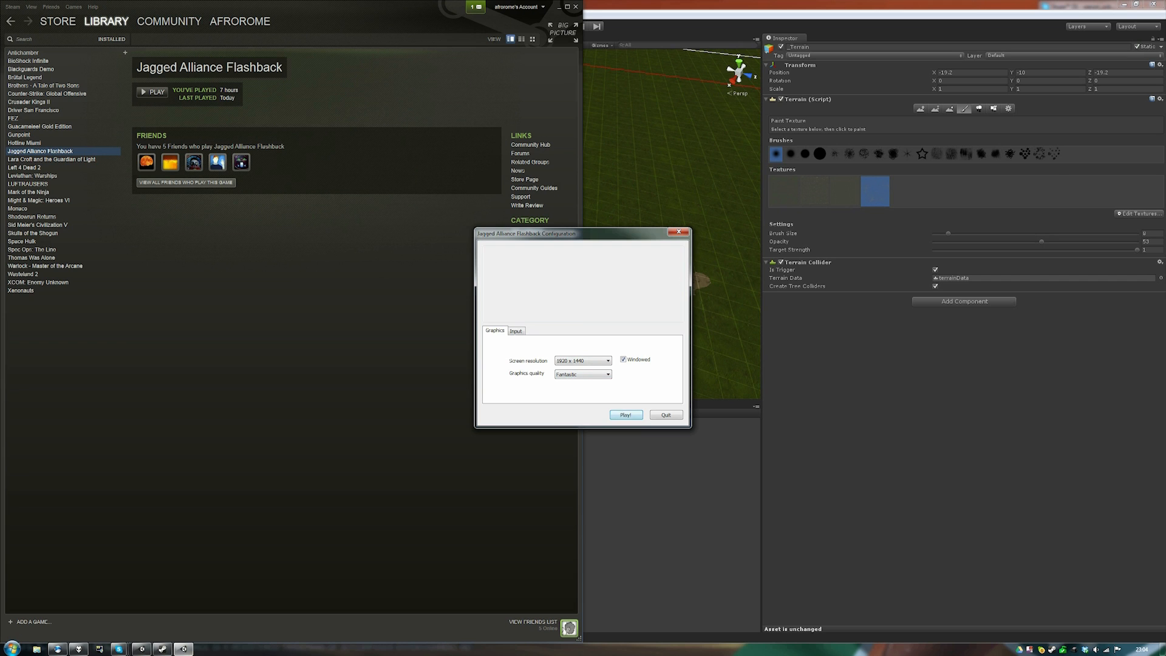
- Start the game and get past the Closed Alpha notice and title screen
key(Return)
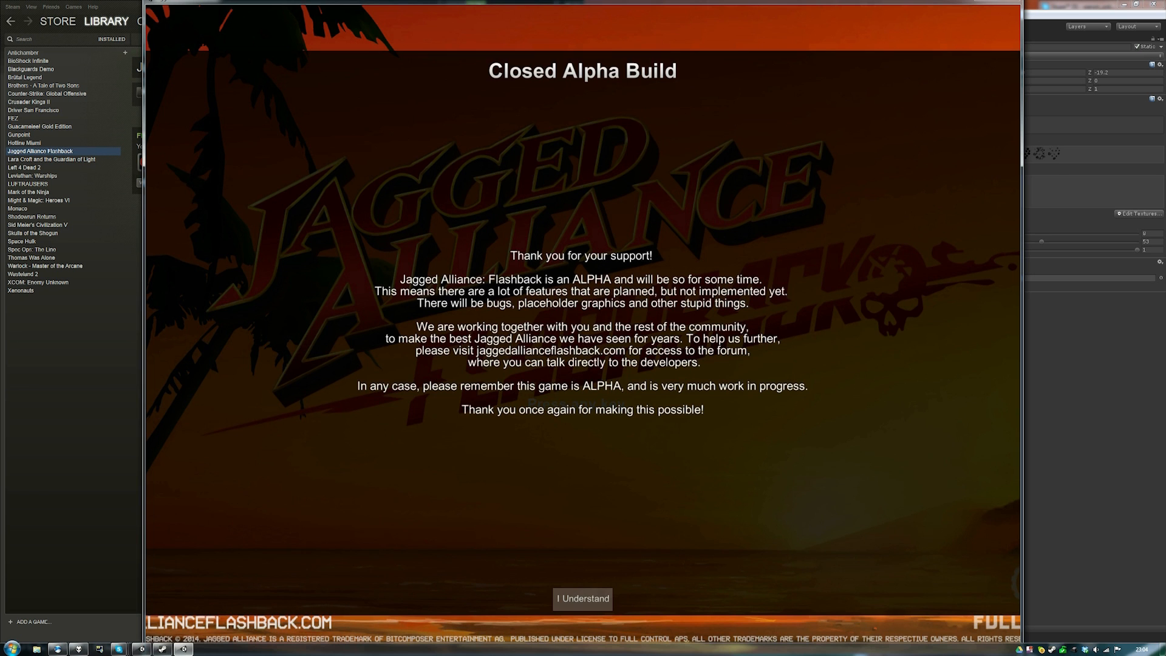
click(583, 598)
click(583, 599)
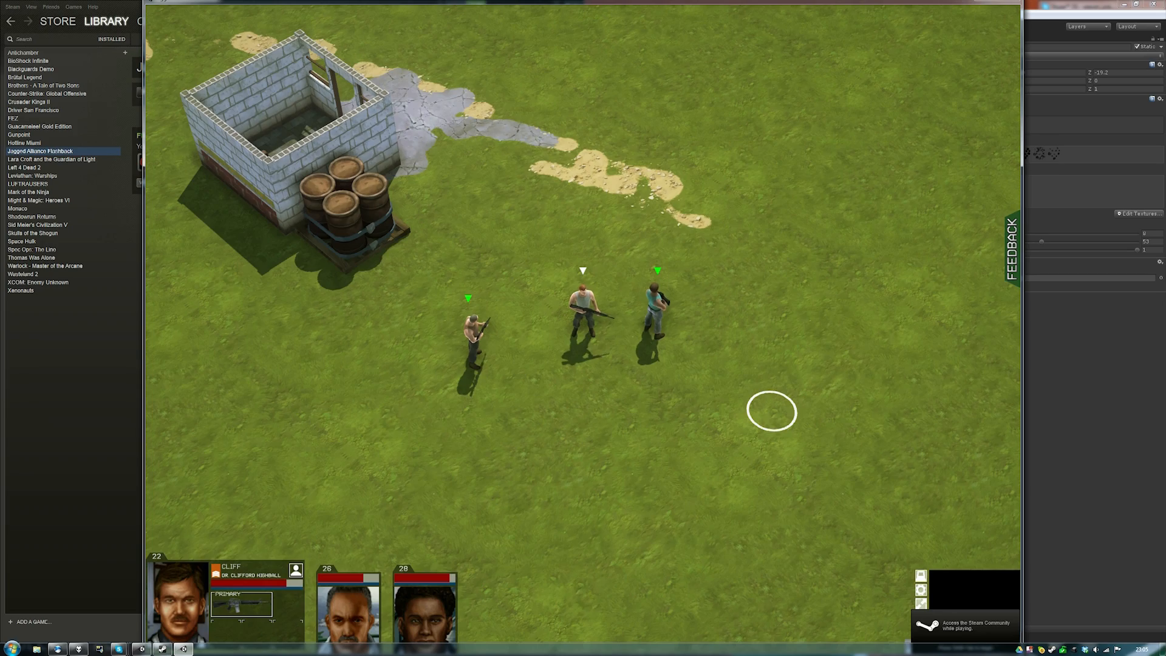
- Move the merc Ice toward the house and shoot the enemy inside twice
key(q)
key(s)
key(d)
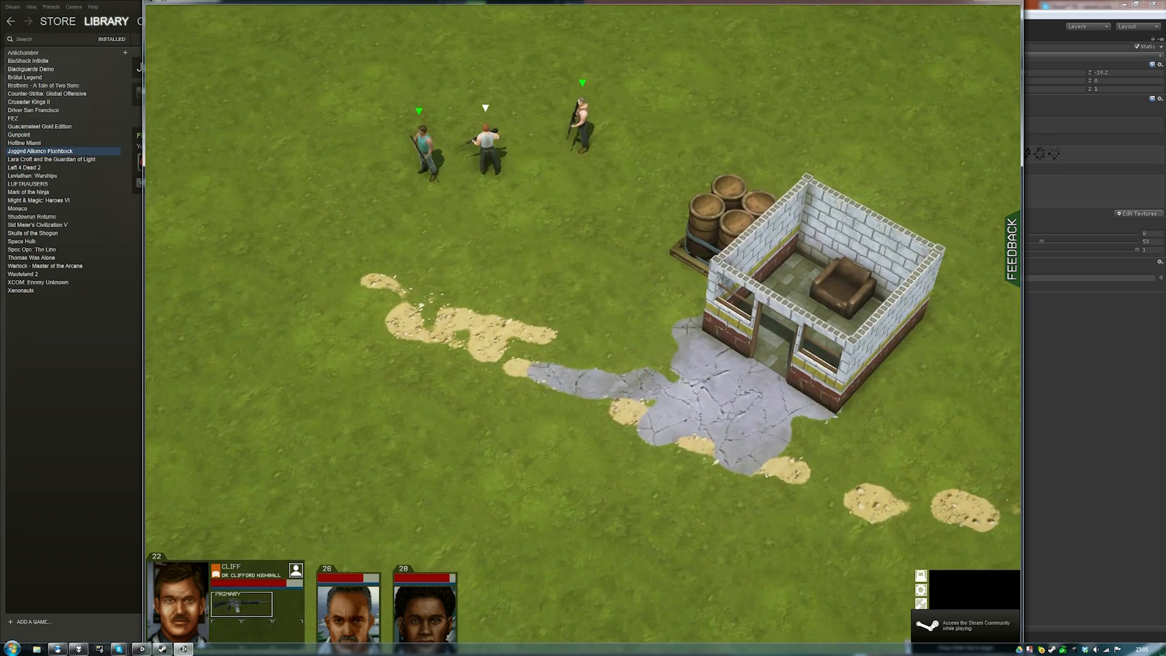
click(429, 144)
click(508, 367)
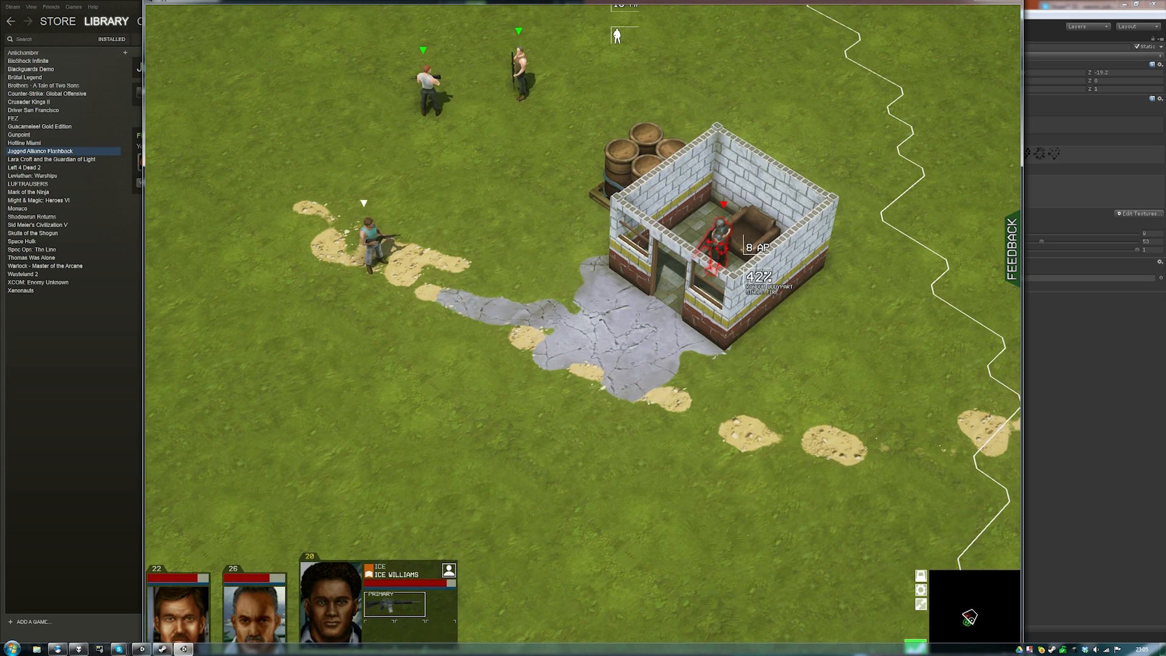
click(719, 243)
key(w)
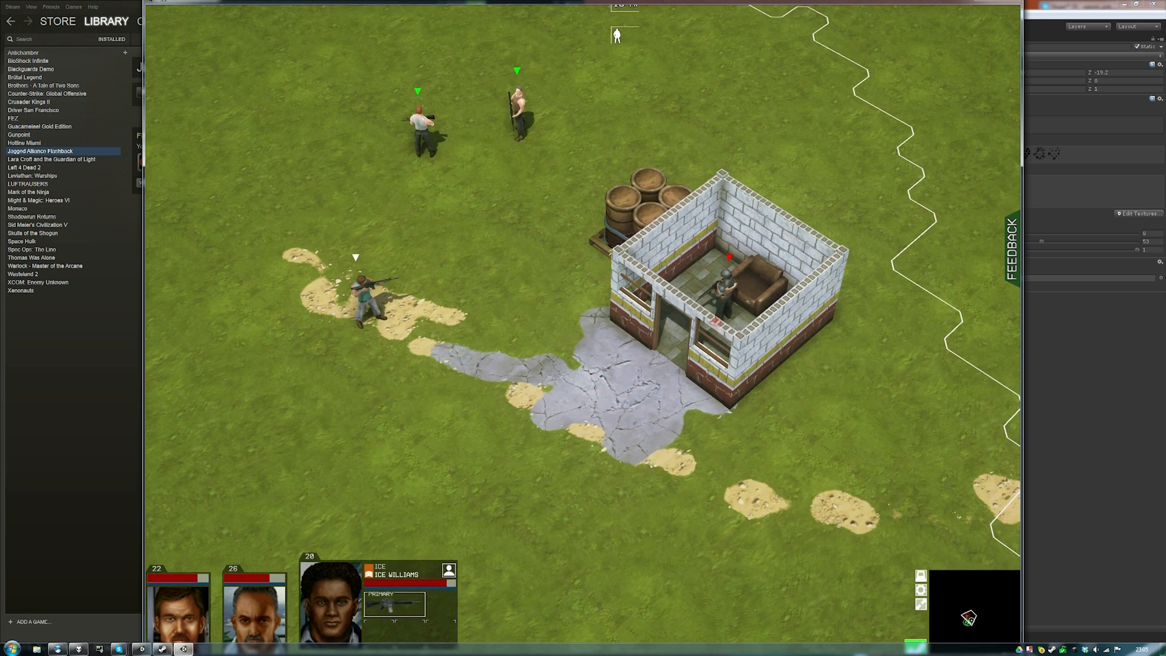
click(724, 296)
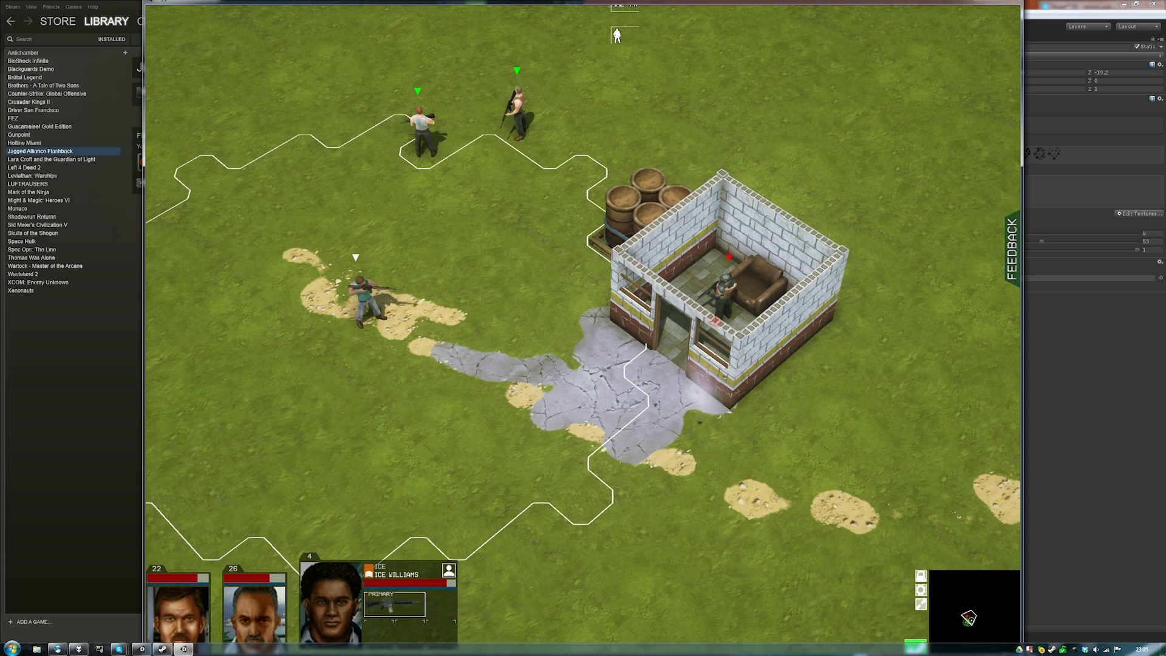
- Move Cliff across the concrete to the house wall and crouch there
click(422, 133)
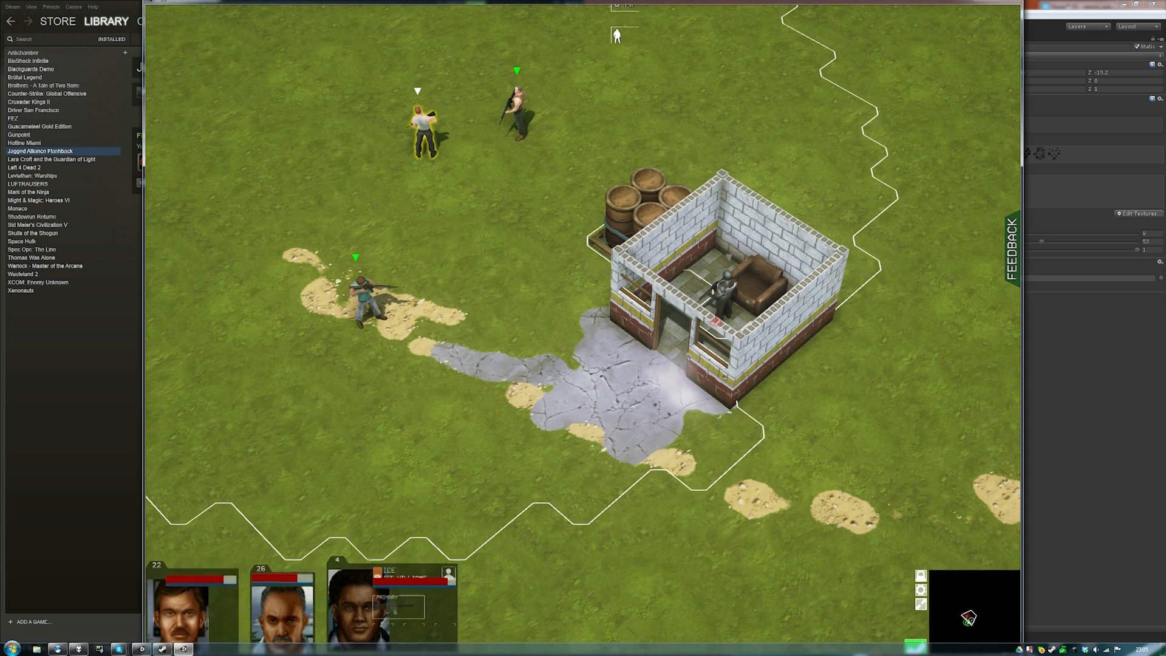
click(575, 412)
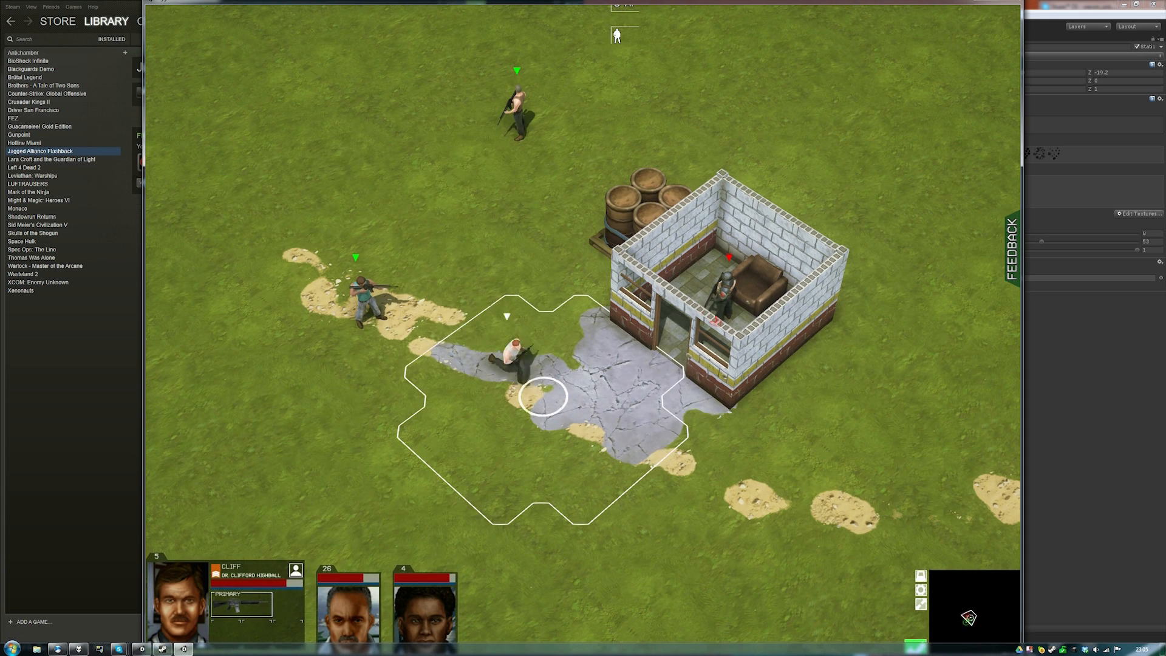
click(616, 331)
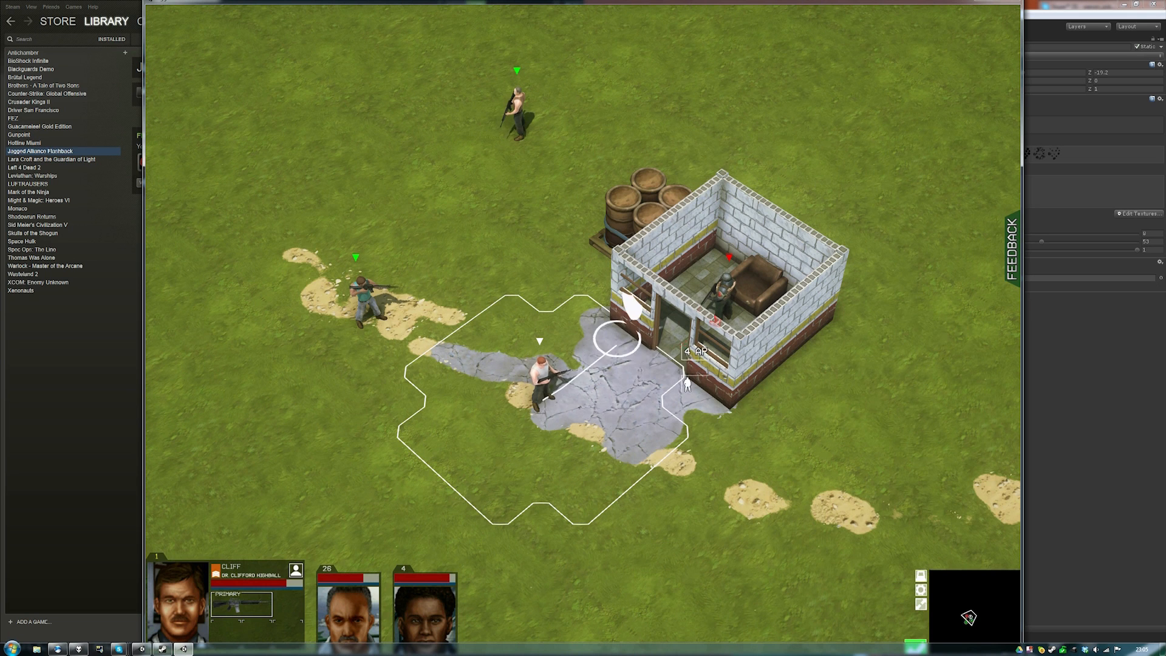
right_click(617, 344)
click(617, 409)
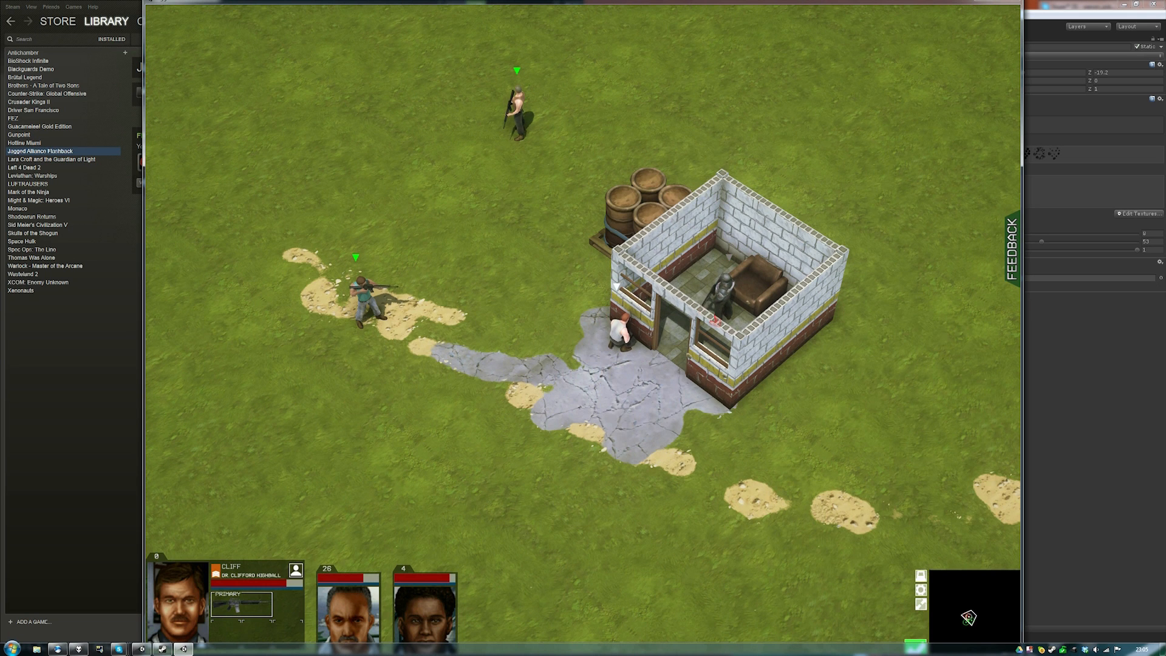
- Move Hitman onto the paving, shoot the enemy, and stop the screen recording
click(517, 114)
click(543, 397)
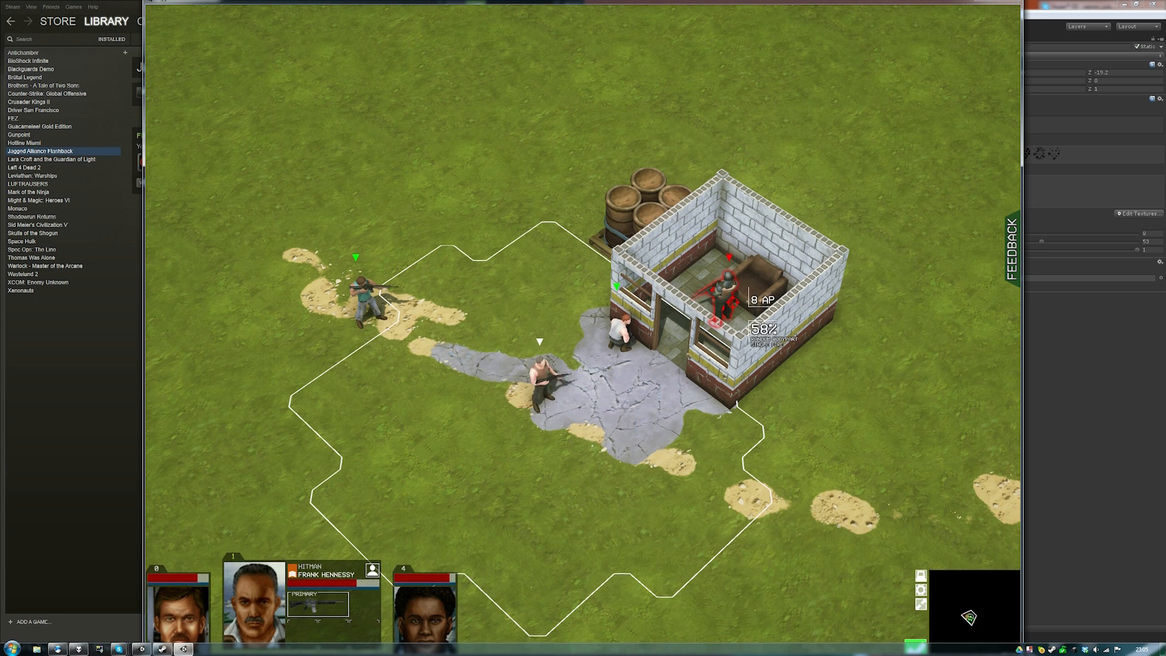
click(716, 319)
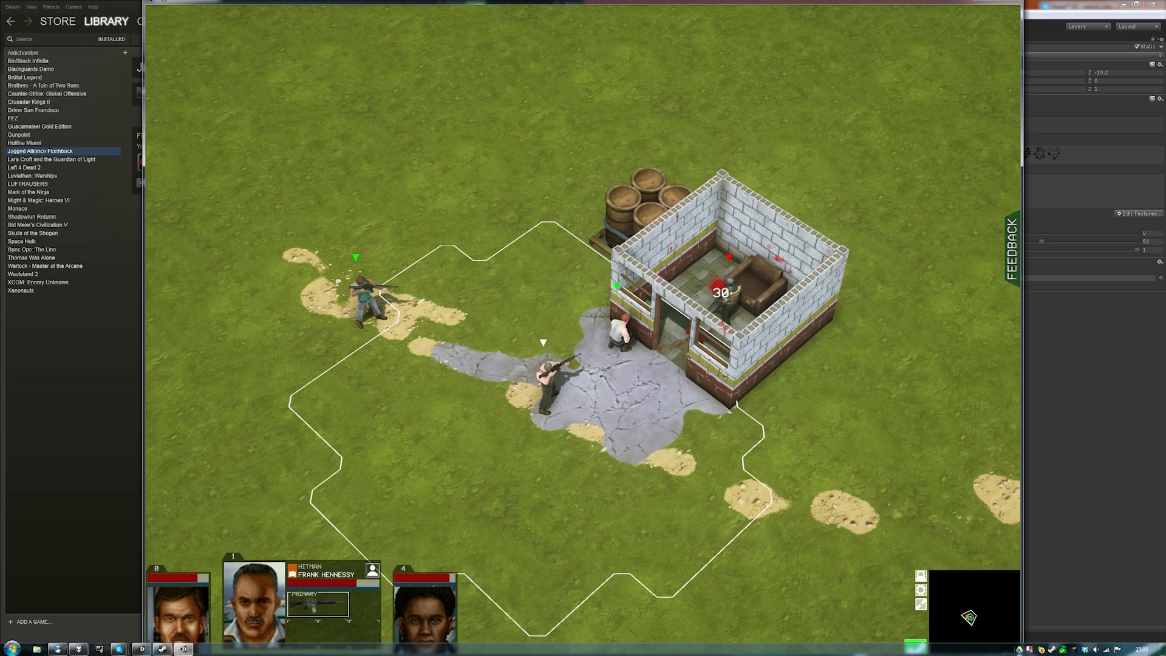
right_click(1027, 649)
click(885, 610)
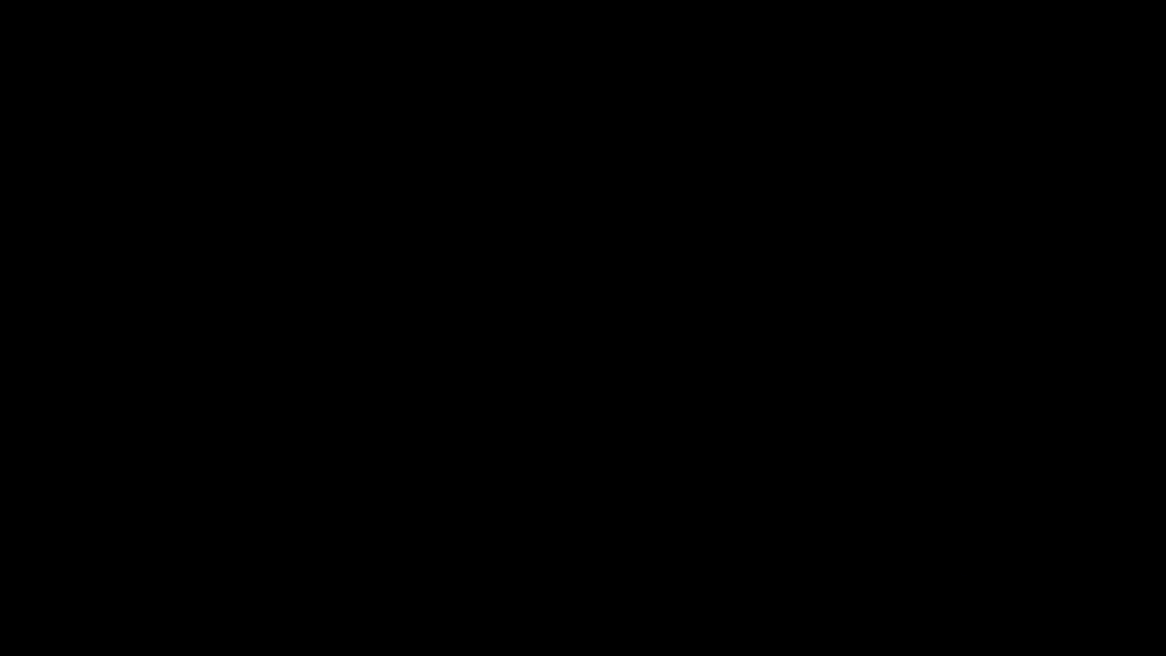